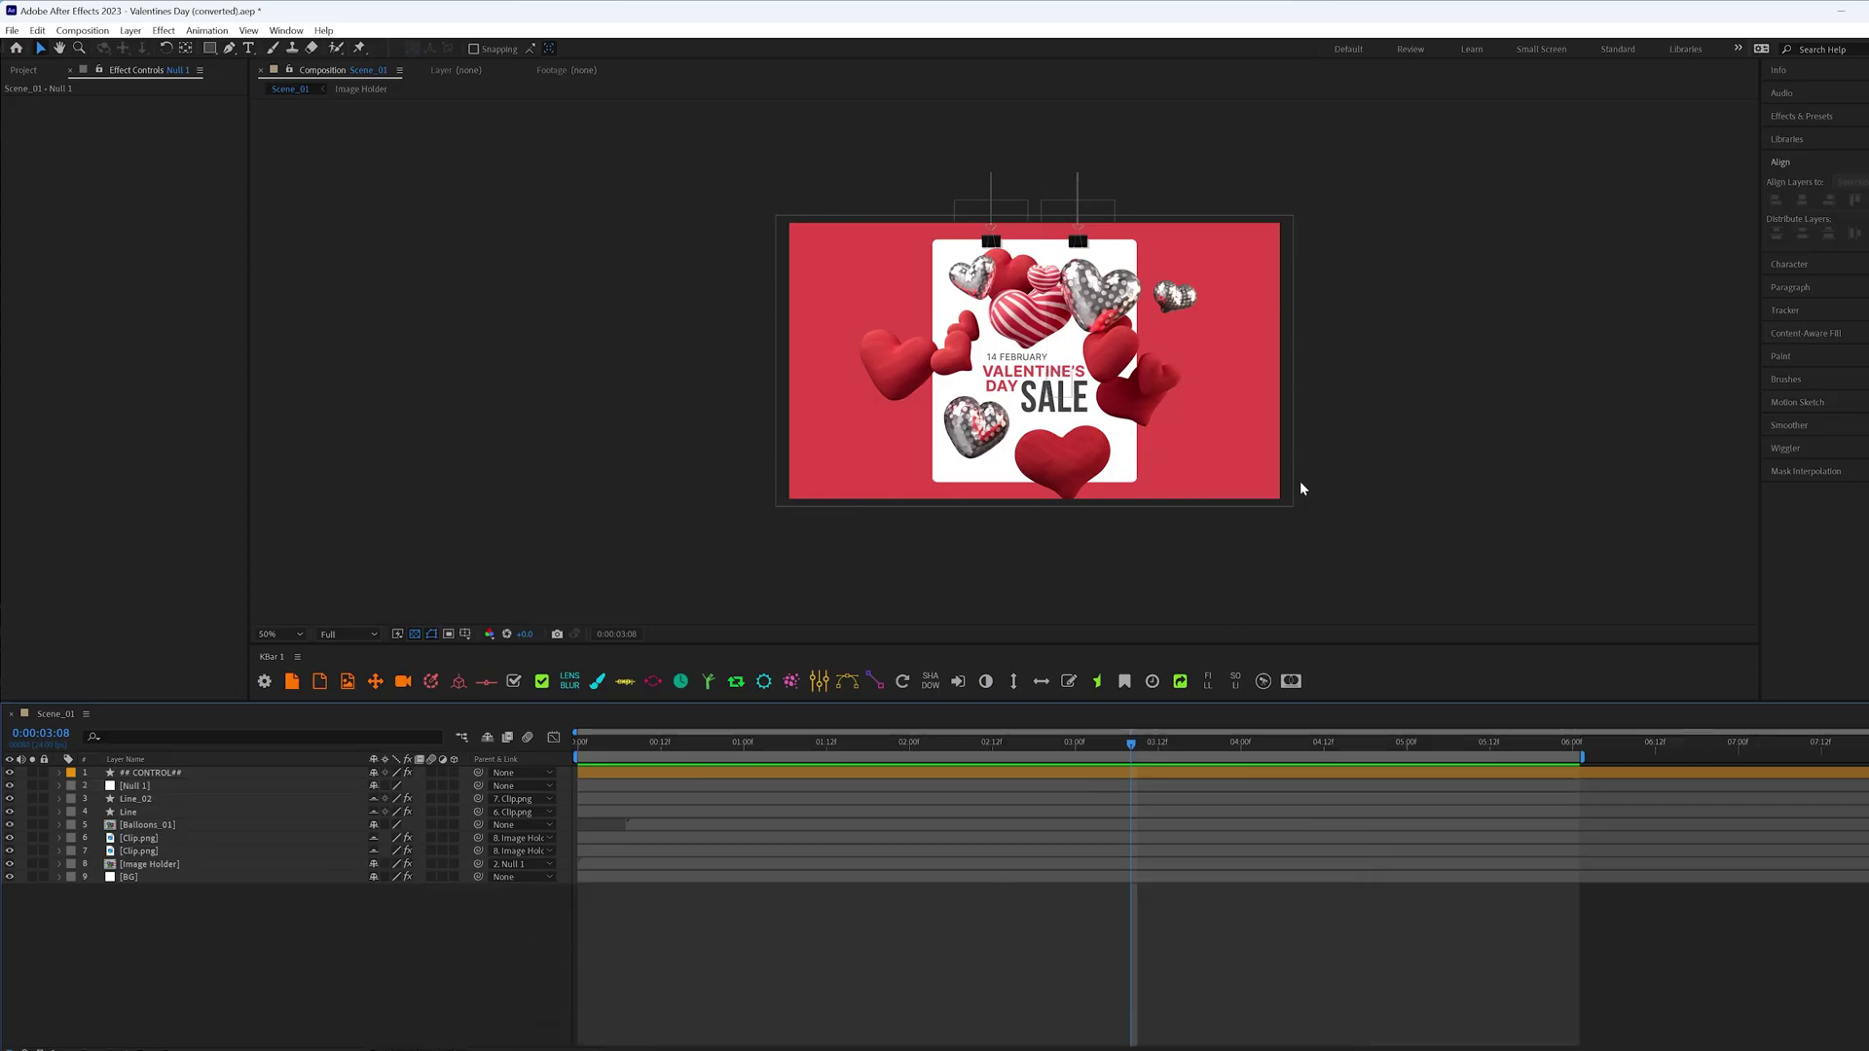
At the 02:16 frame, apply a Drop Shadow effect to the Balloons_01 layer.
{"action": "key", "text": "/"}
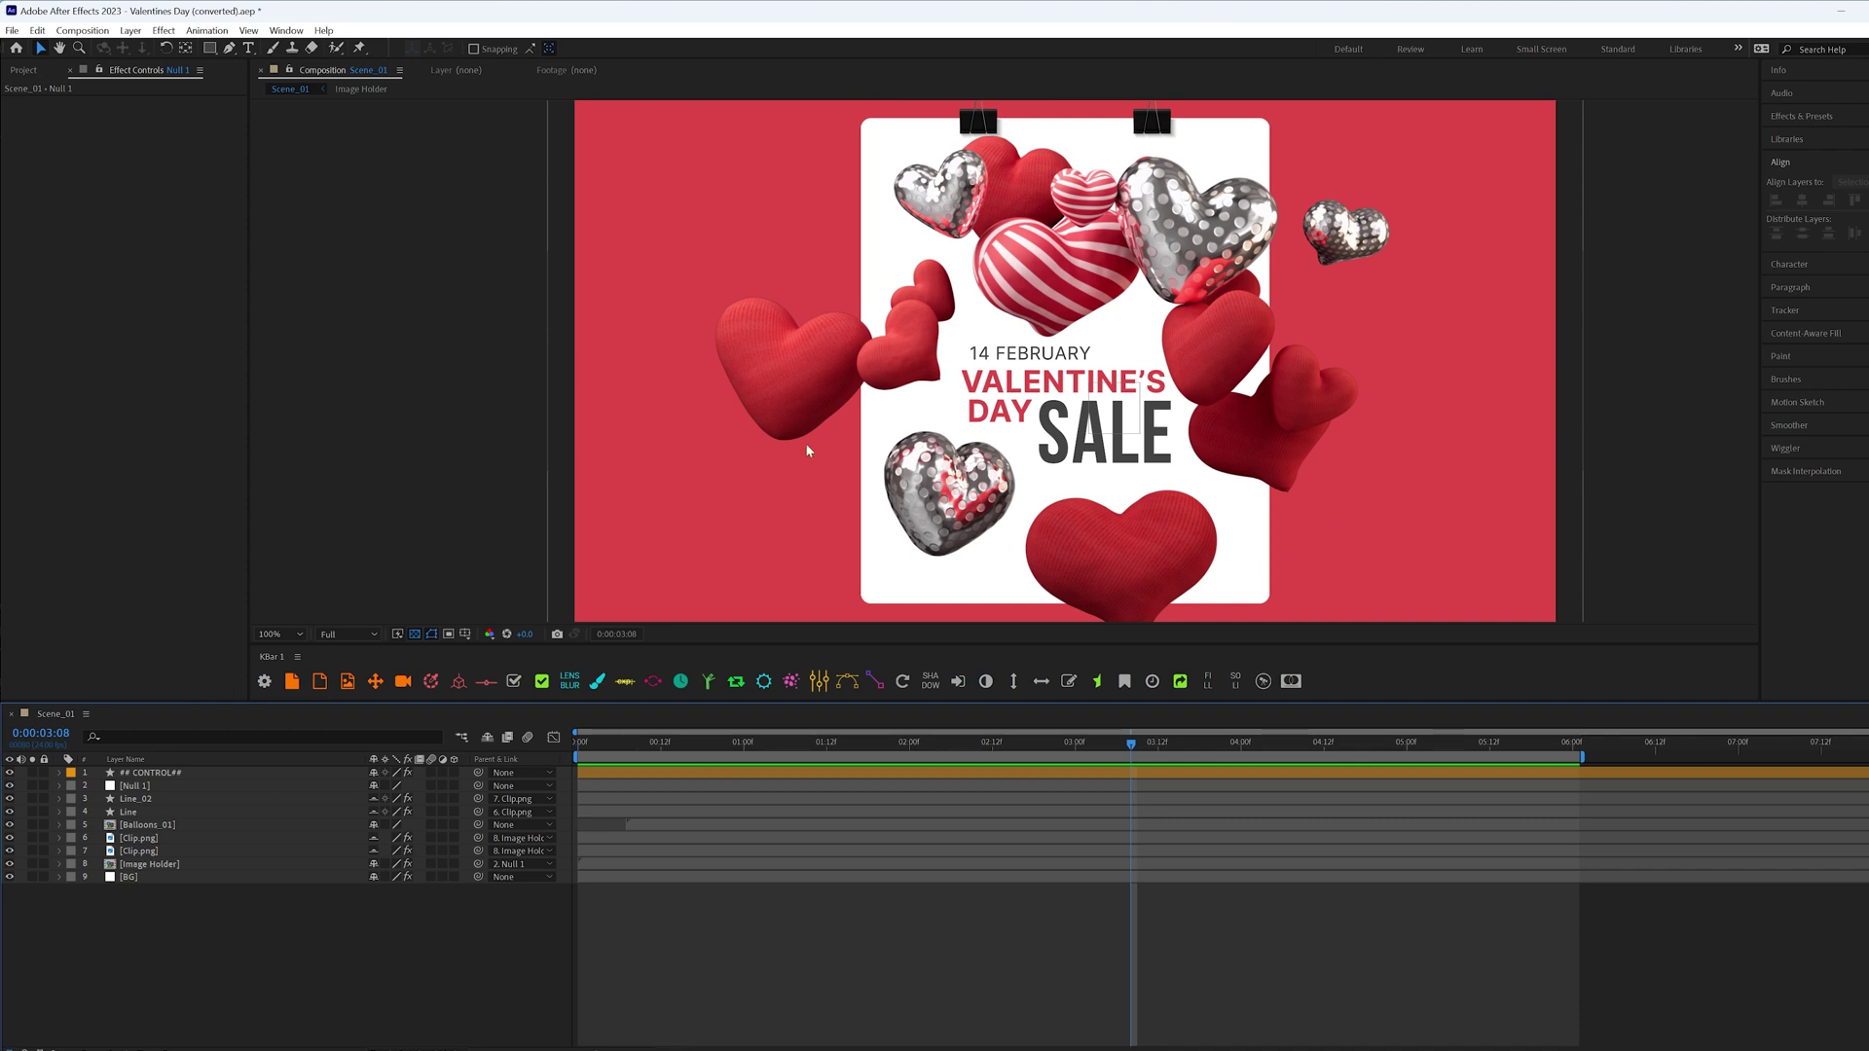
{"action": "left_click_drag", "start_coordinate": [634, 748], "coordinate": [1020, 751]}
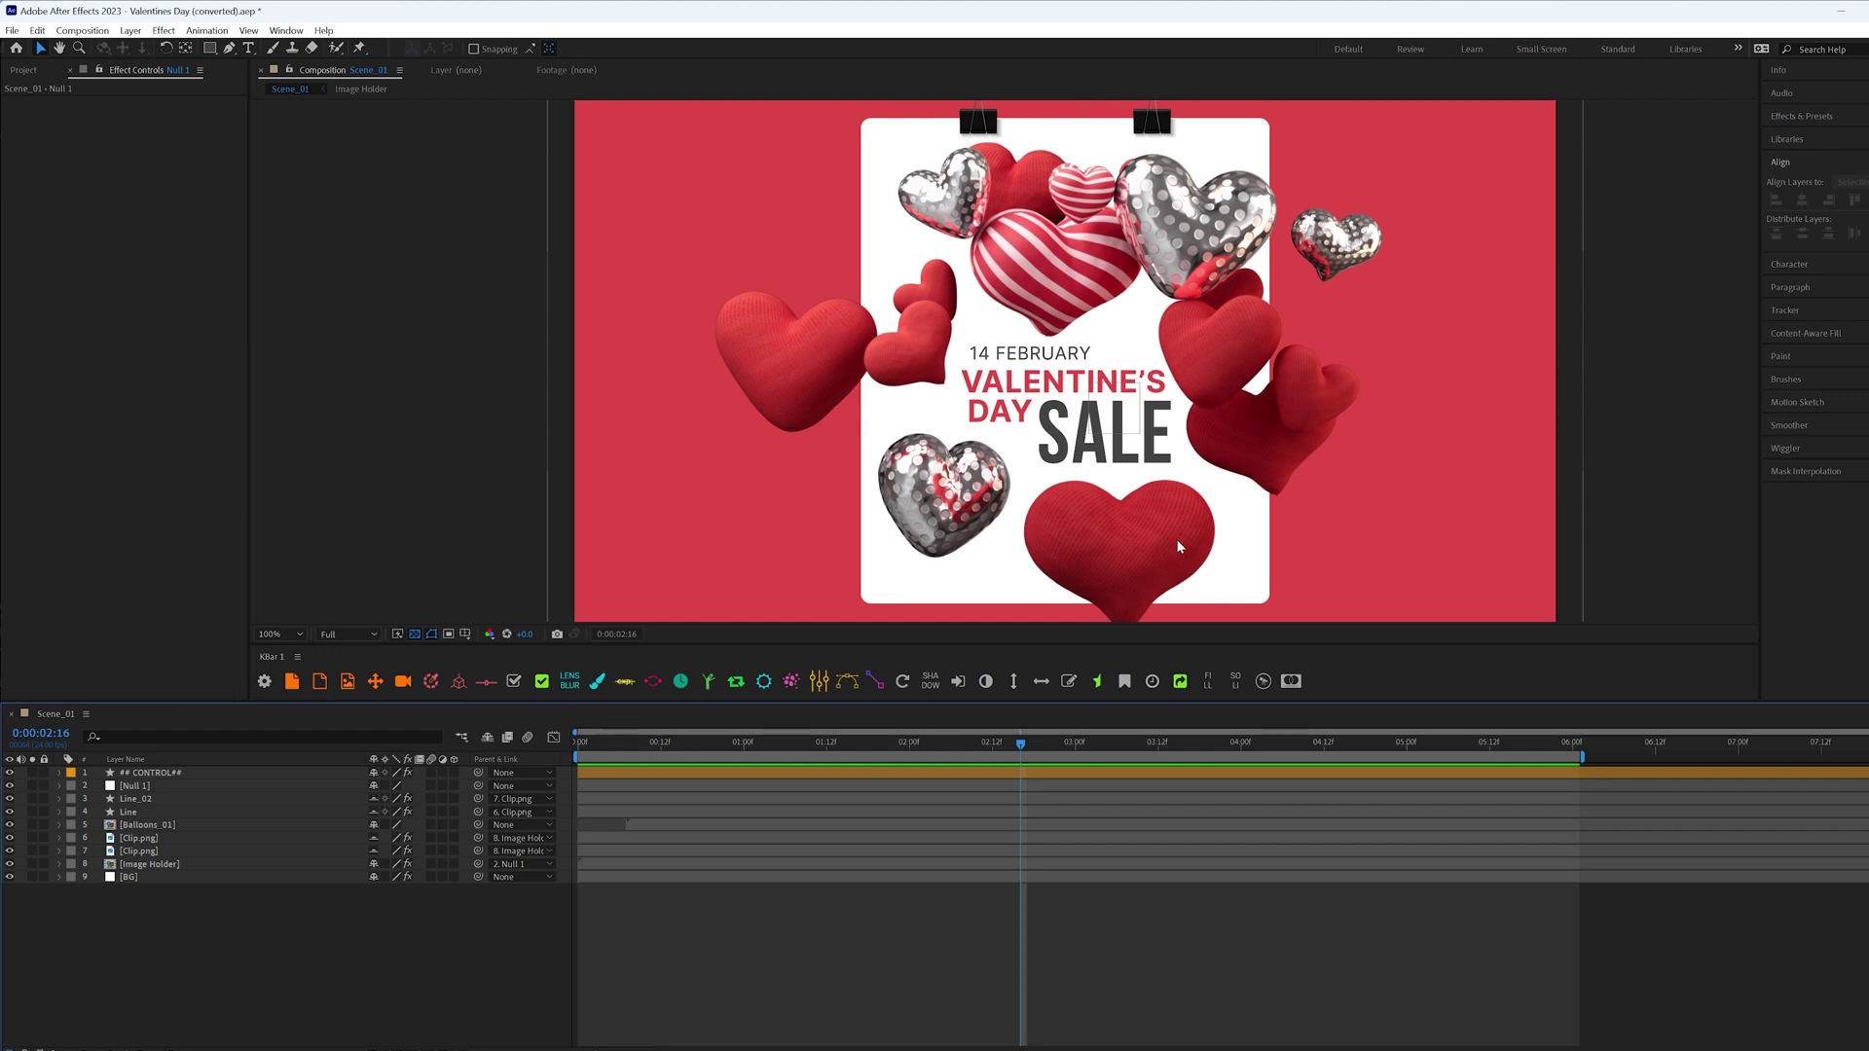
{"action": "left_click", "coordinate": [163, 828]}
{"action": "key", "text": "ctrl+space"}
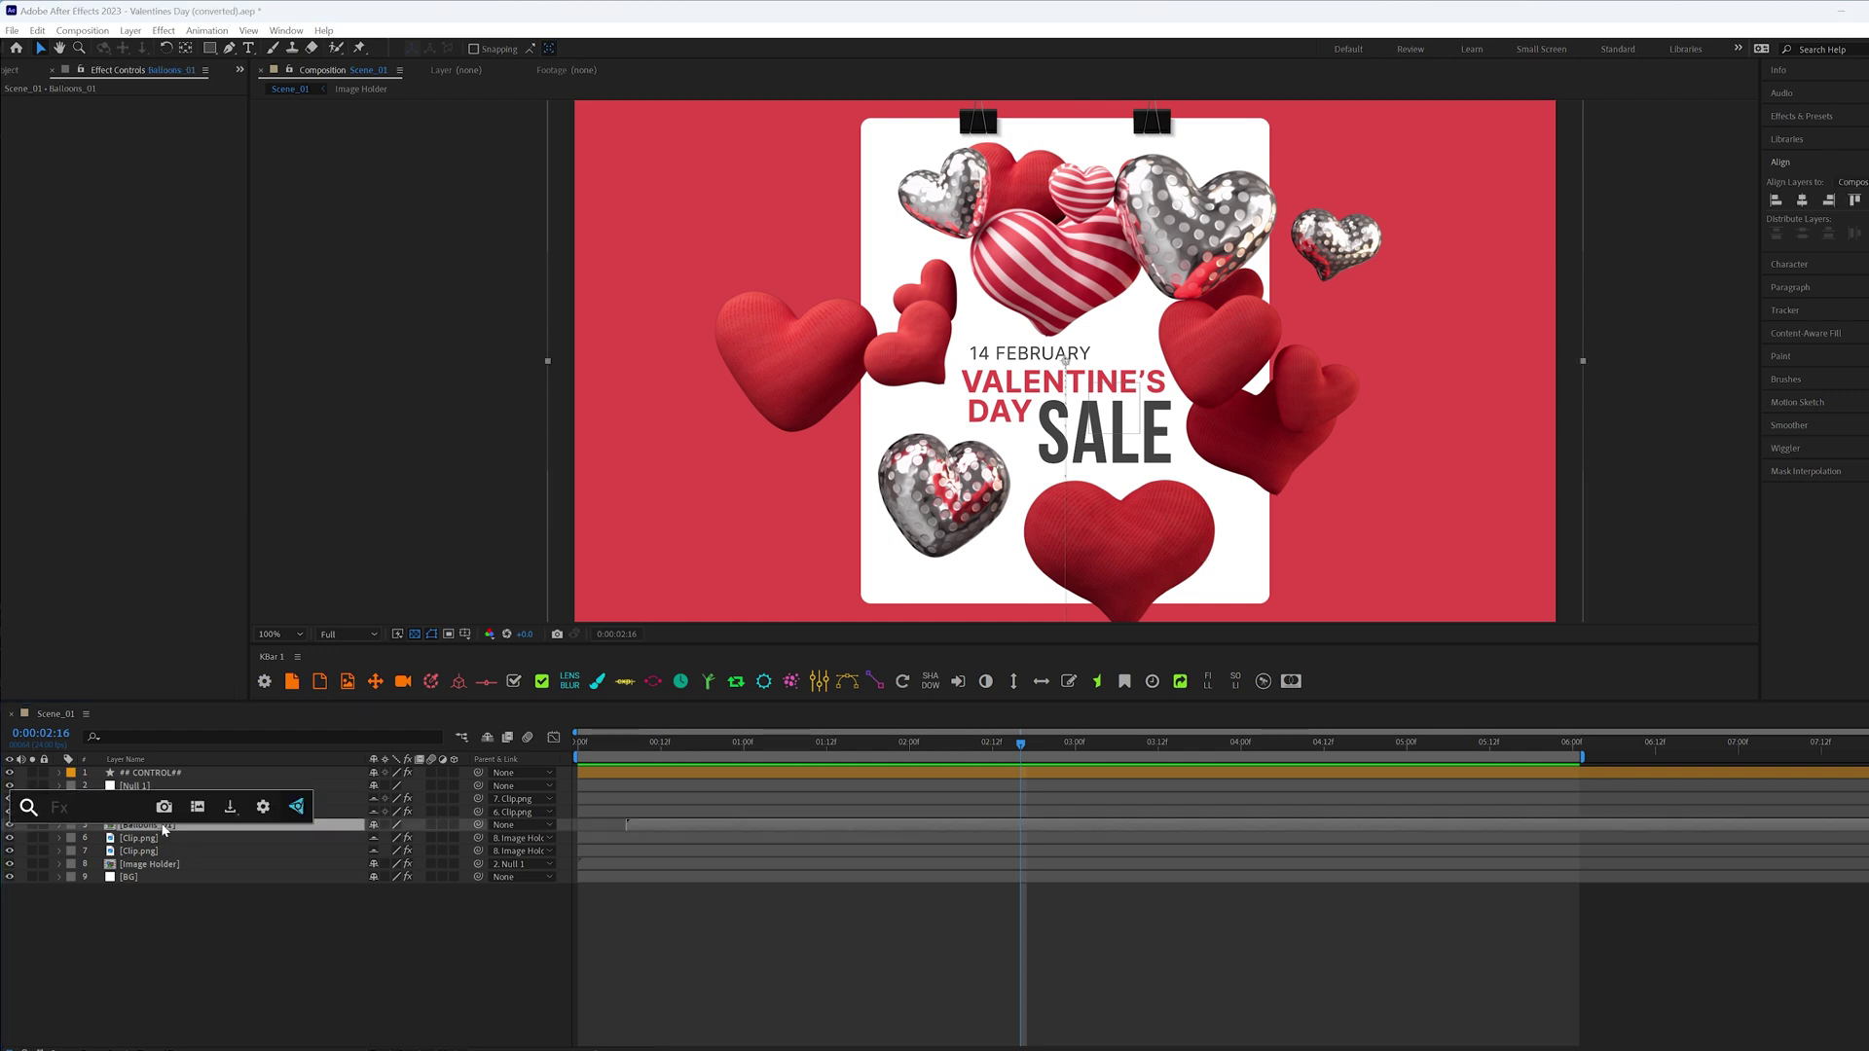
{"action": "type", "text": "drop"}
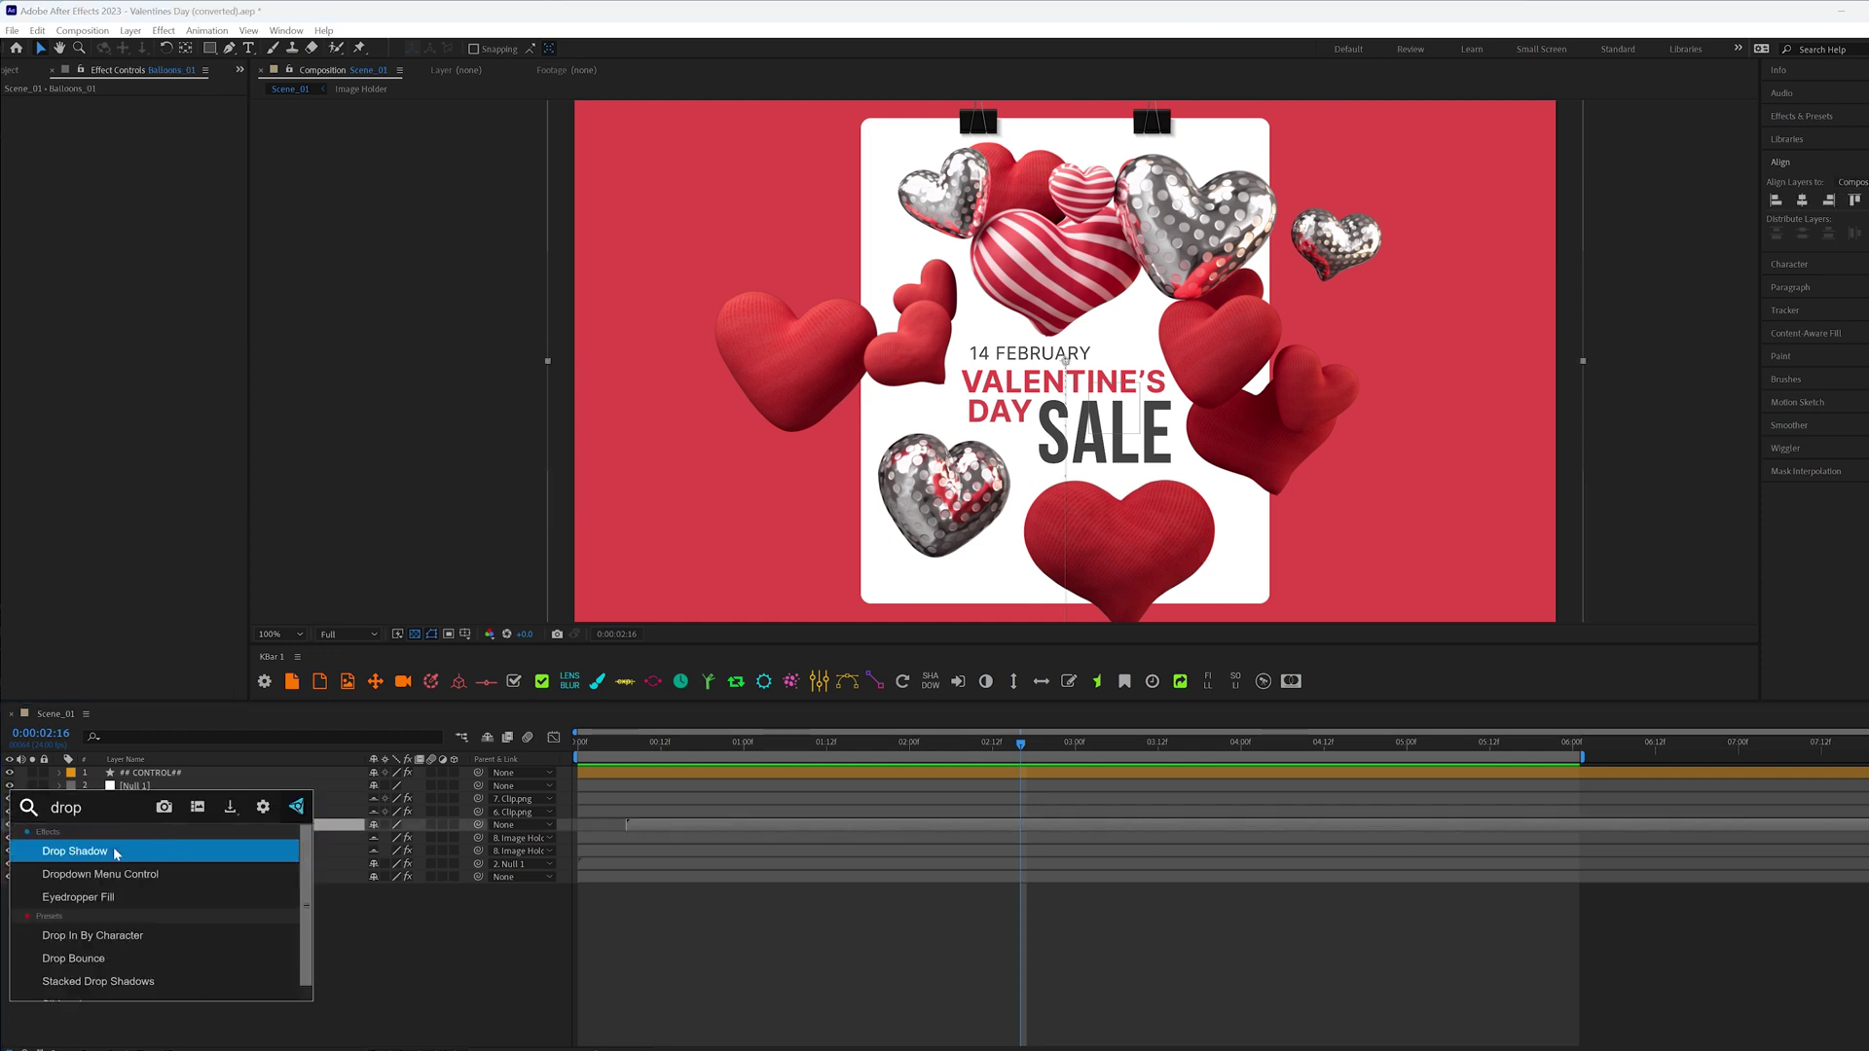
{"action": "key", "text": "Return"}
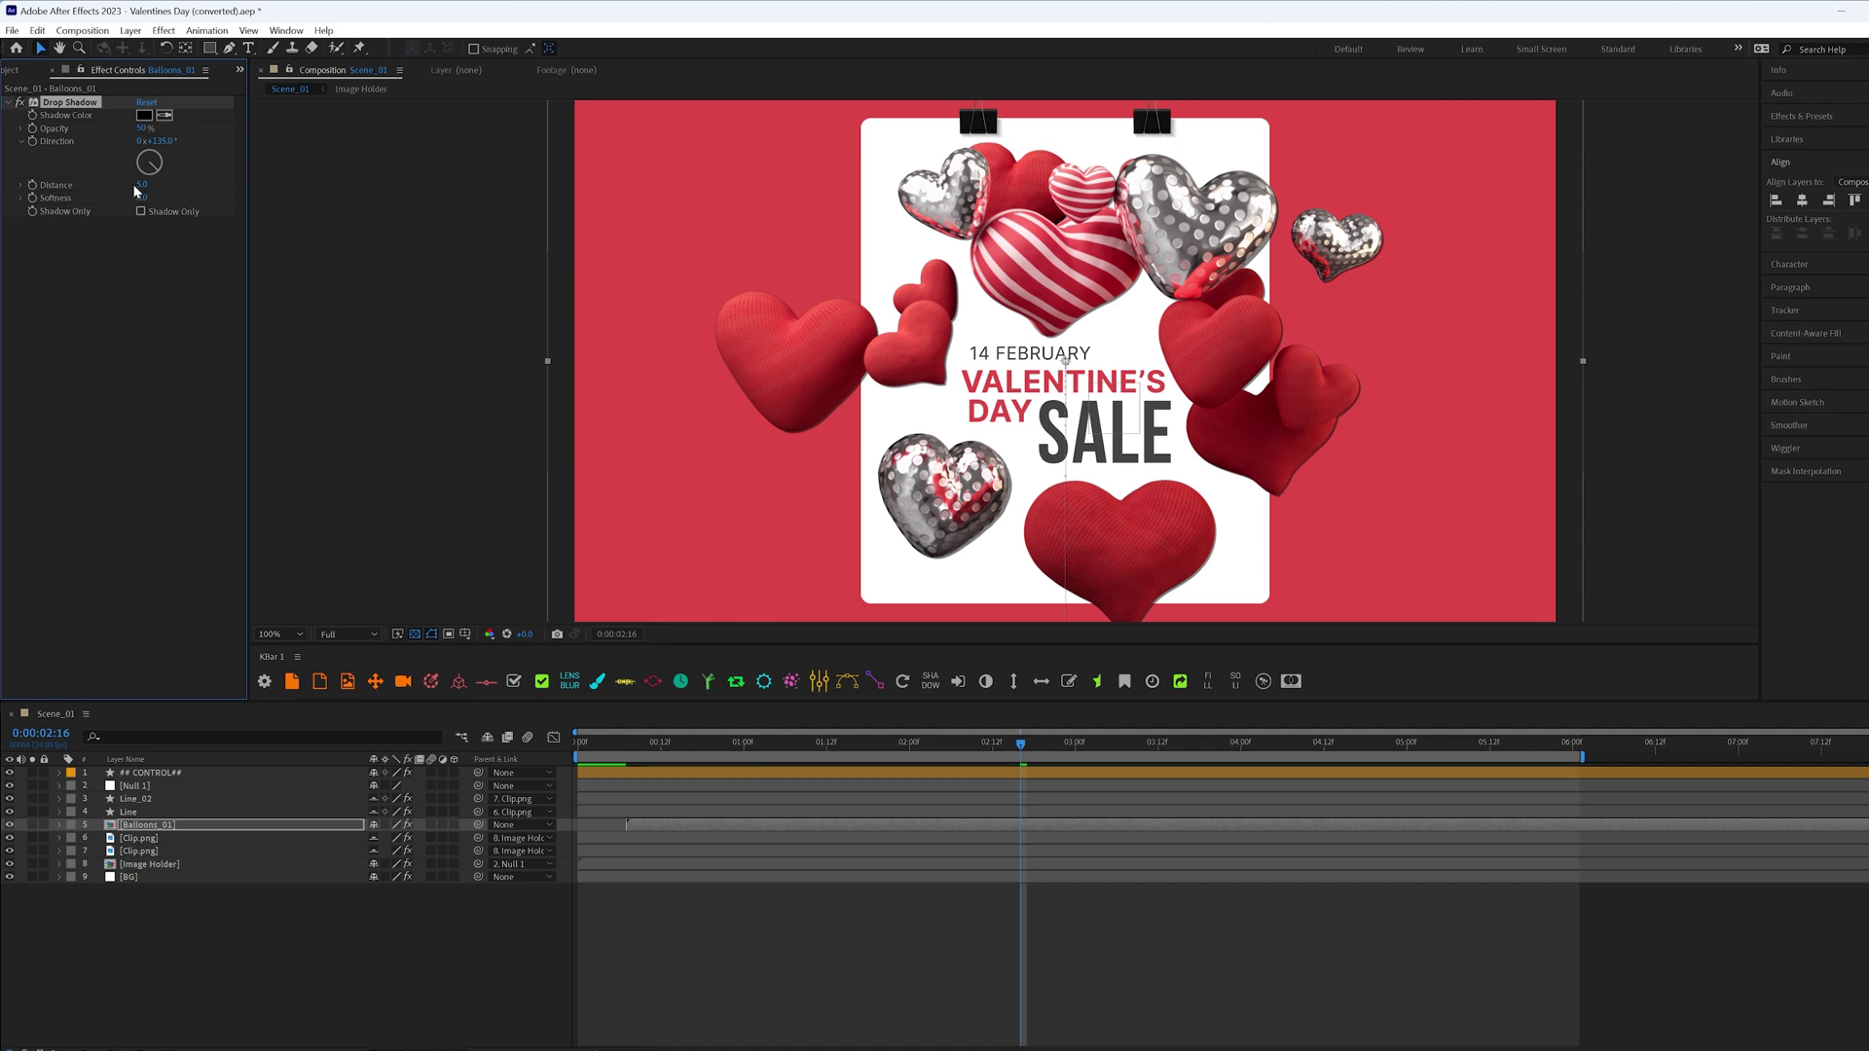
Set the shadow Distance to 20 and Softness to 117, toggling the effect to compare.
{"action": "left_click_drag", "start_coordinate": [142, 184], "coordinate": [234, 197]}
{"action": "key", "text": "comma"}
{"action": "left_click", "coordinate": [1648, 376]}
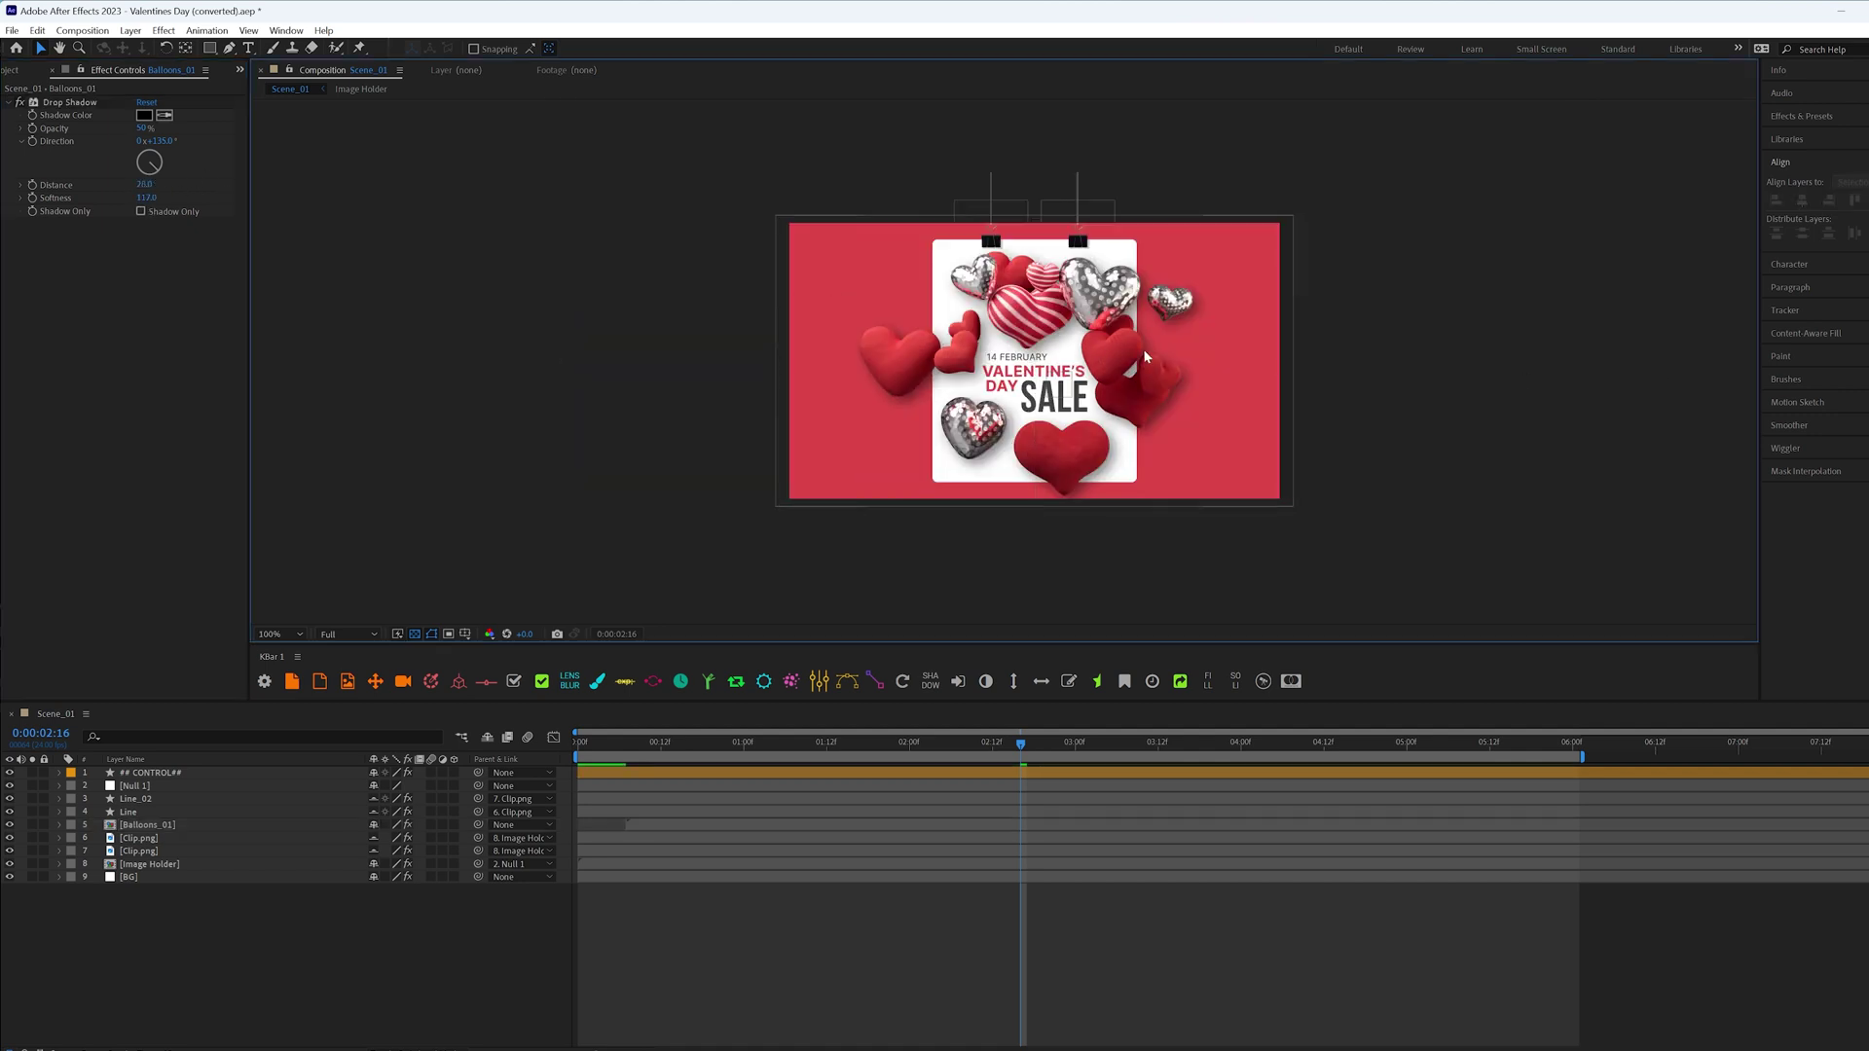
{"action": "key", "text": "period"}
{"action": "left_click", "coordinate": [20, 102]}
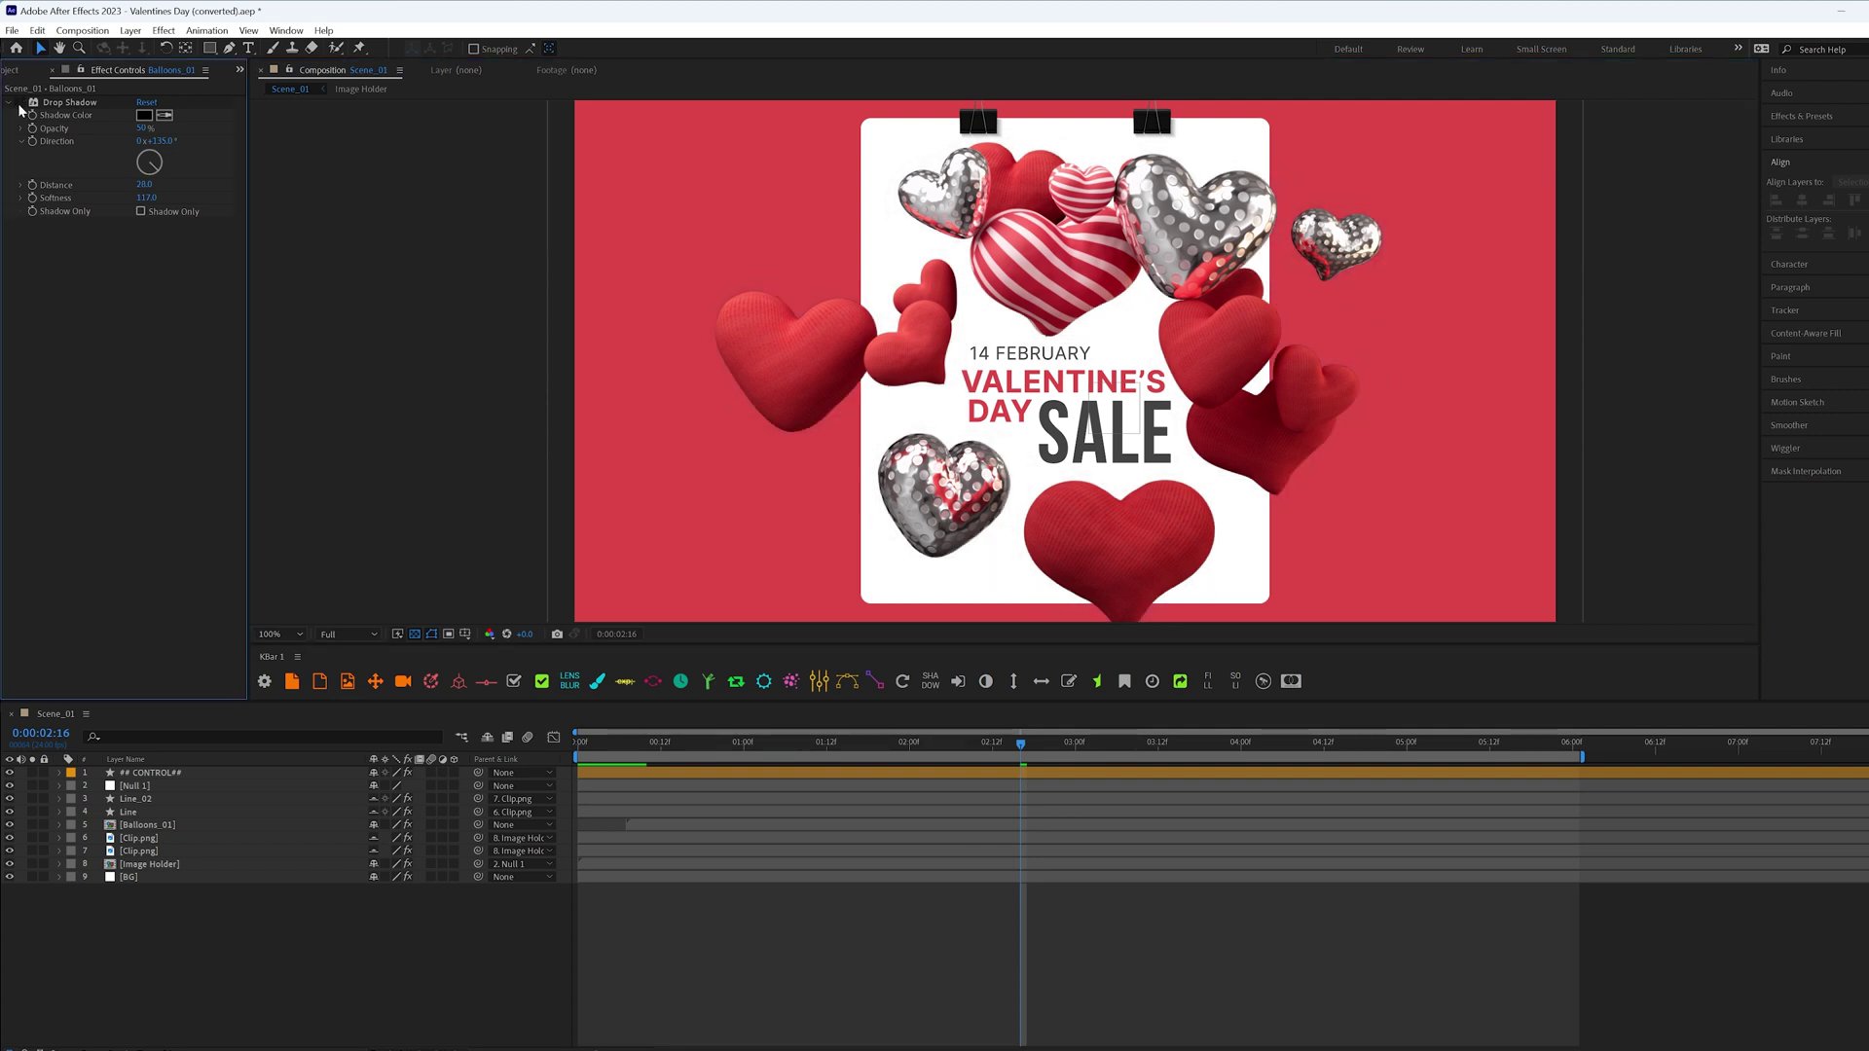
{"action": "left_click", "coordinate": [20, 103]}
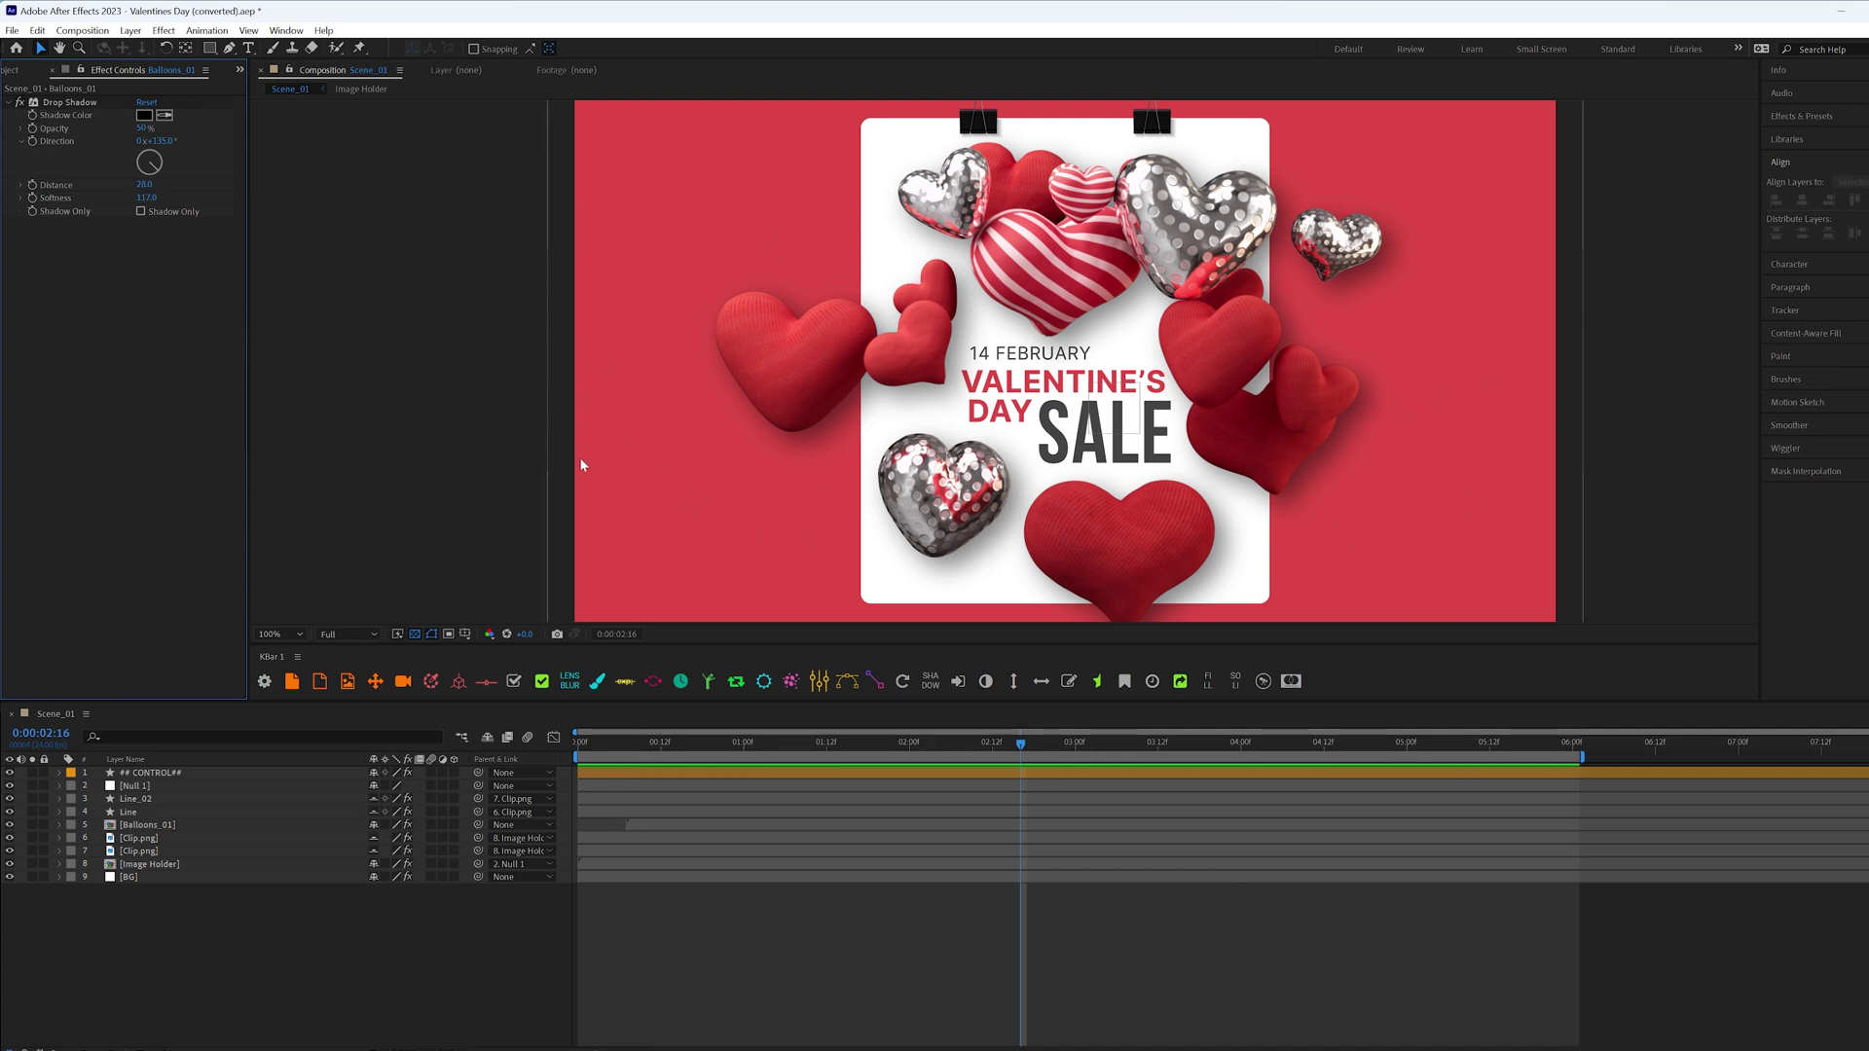
{"action": "left_click", "coordinate": [1118, 329]}
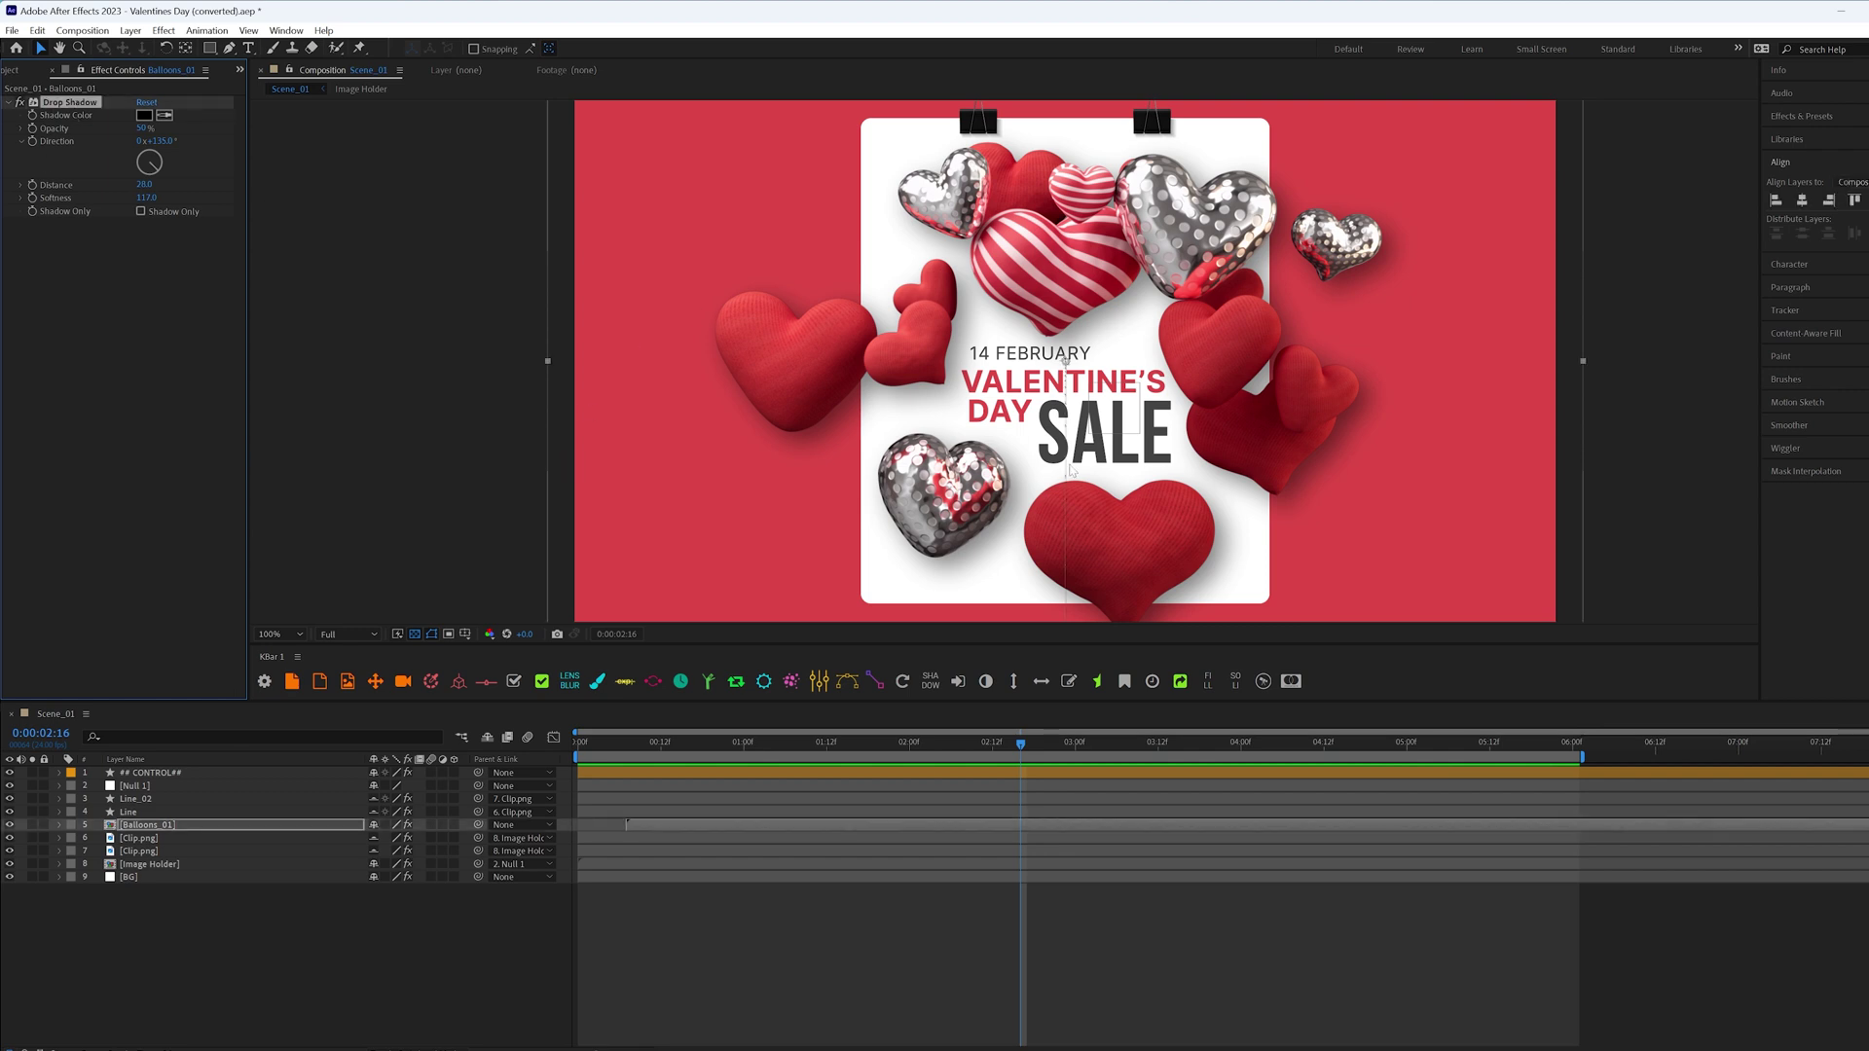
Remove the Drop Shadow and add Transform and Fill effects to the balloons.
{"action": "key", "text": "Delete"}
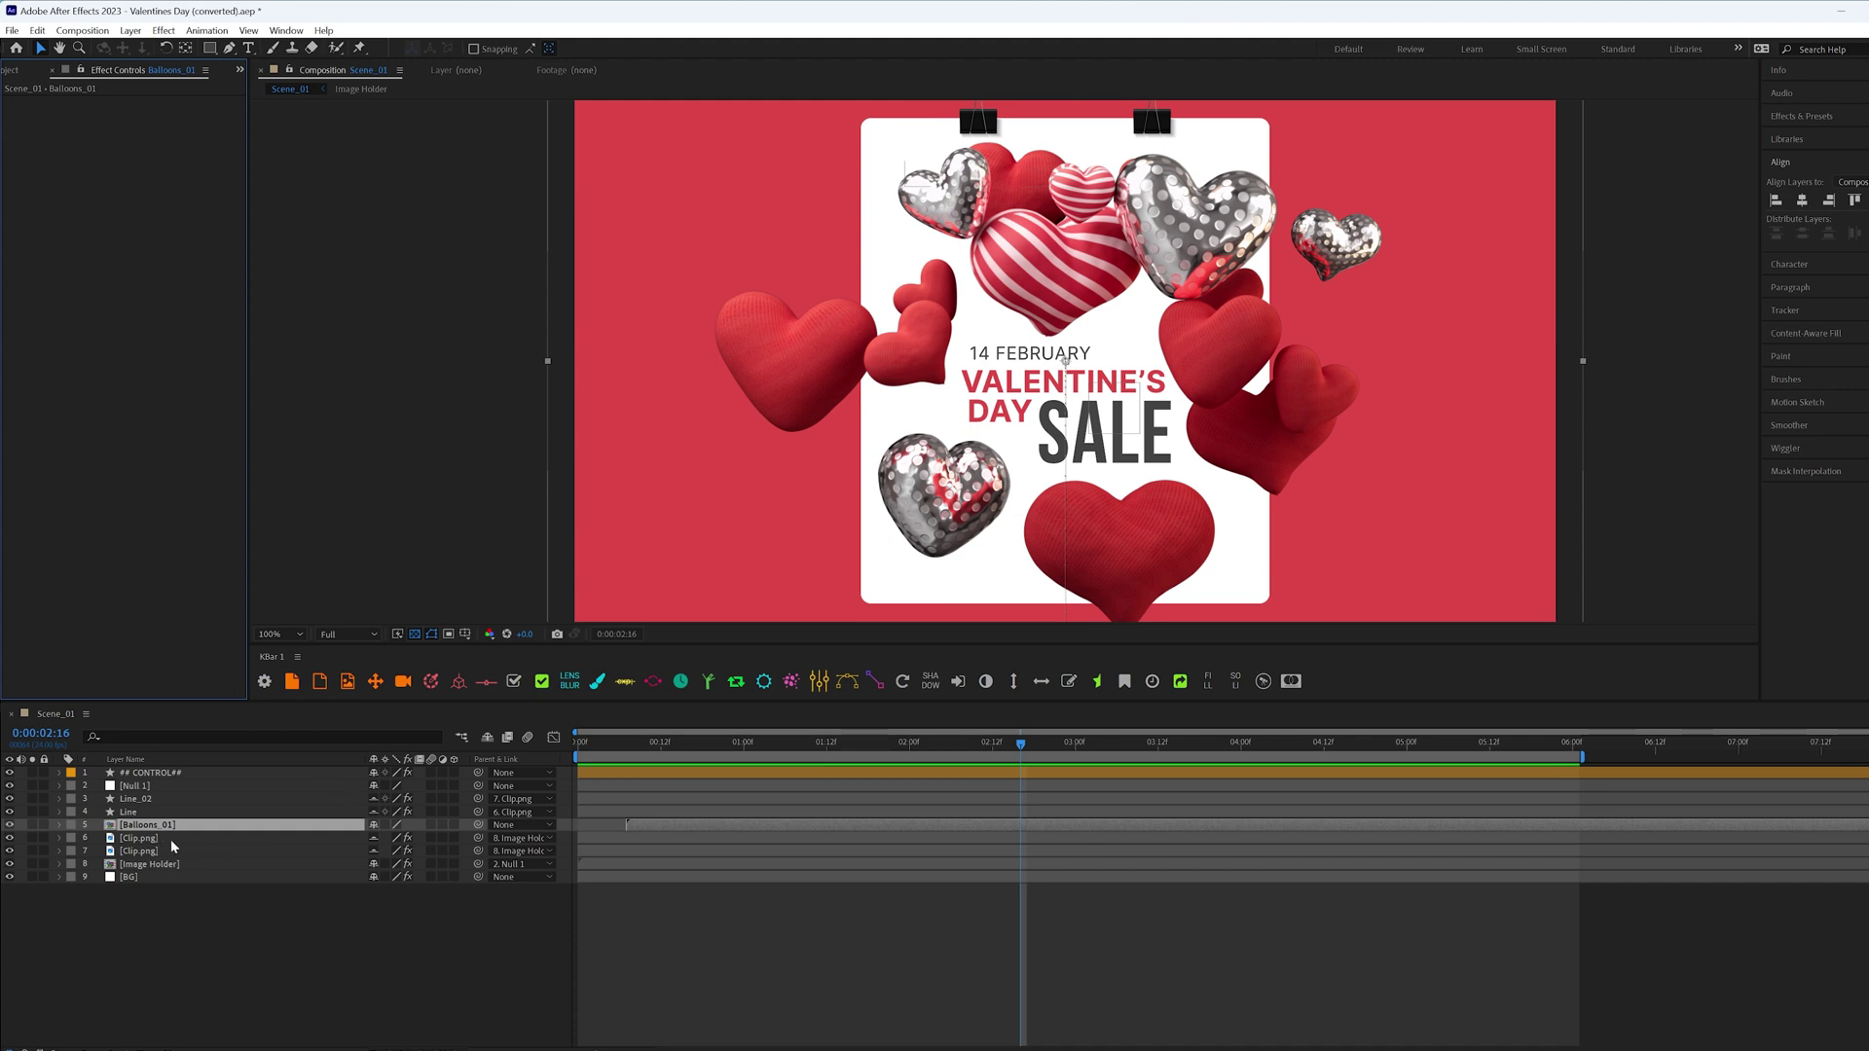
{"action": "key", "text": "ctrl+space"}
{"action": "type", "text": "tra"}
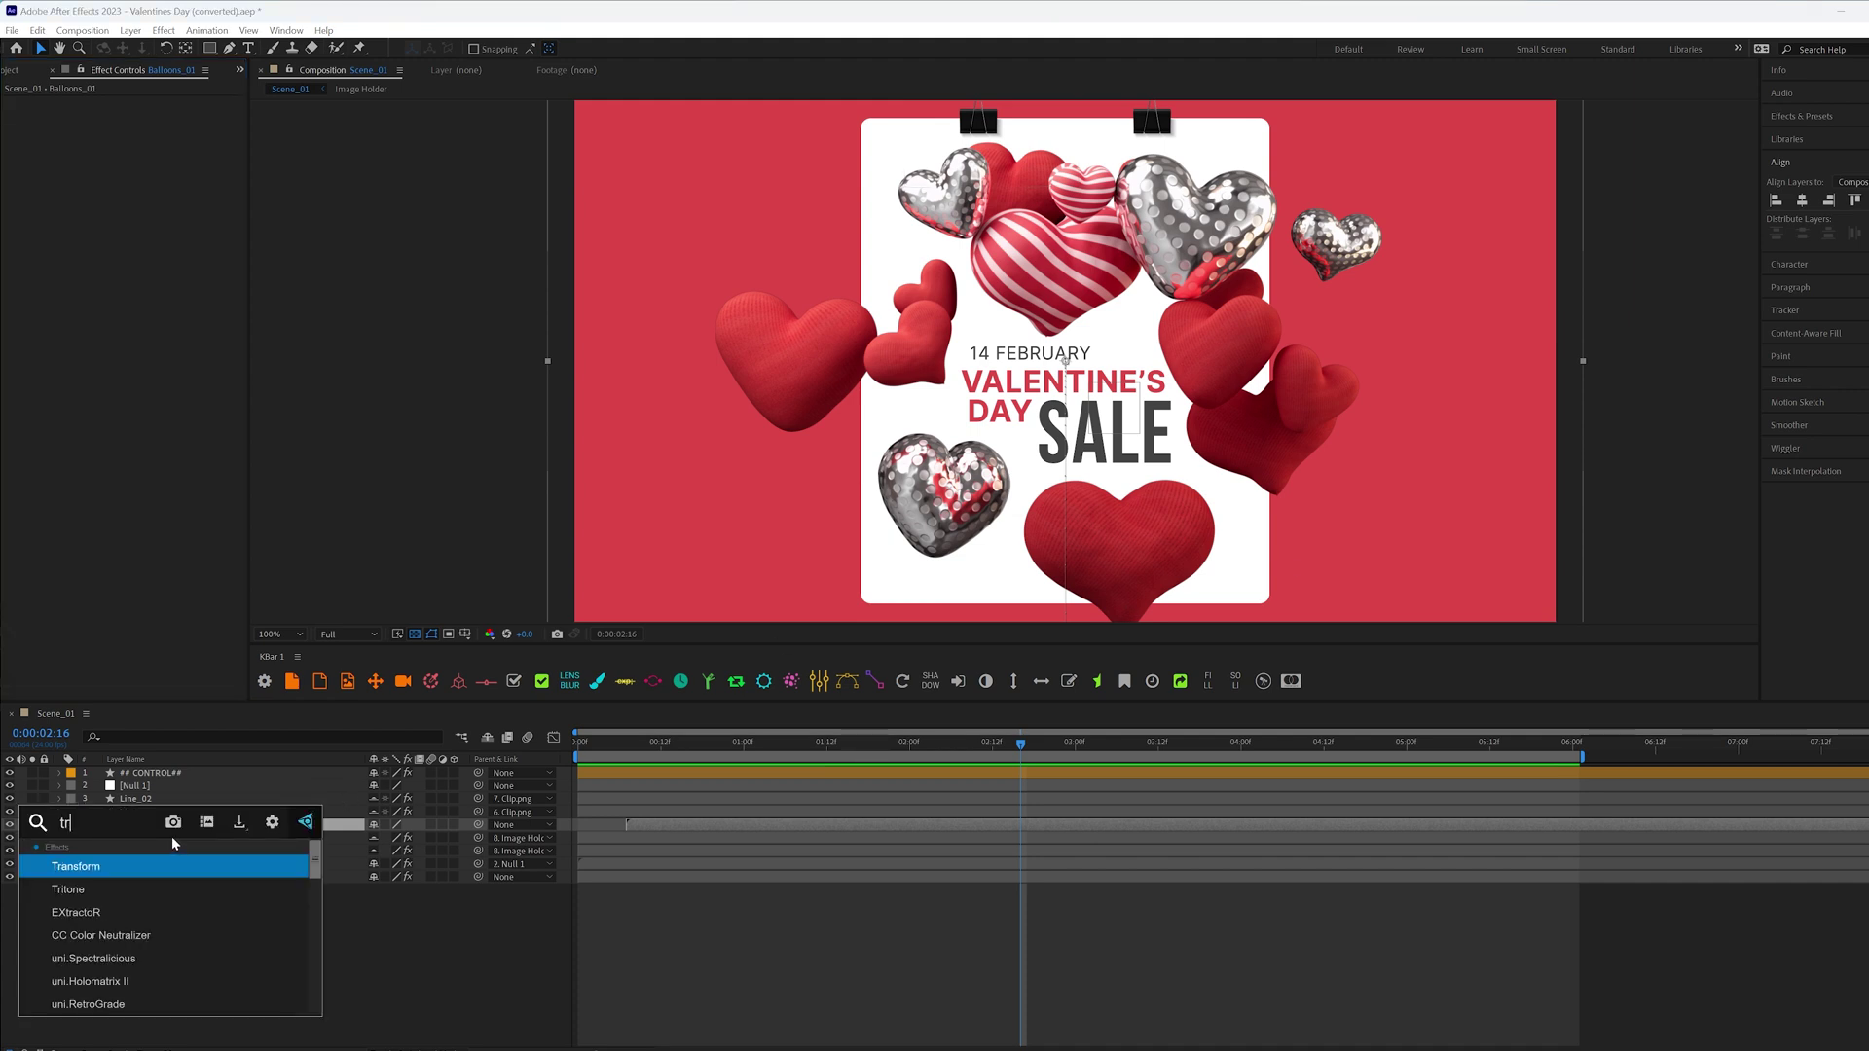
{"action": "left_click", "coordinate": [99, 870]}
{"action": "key", "text": "ctrl+space"}
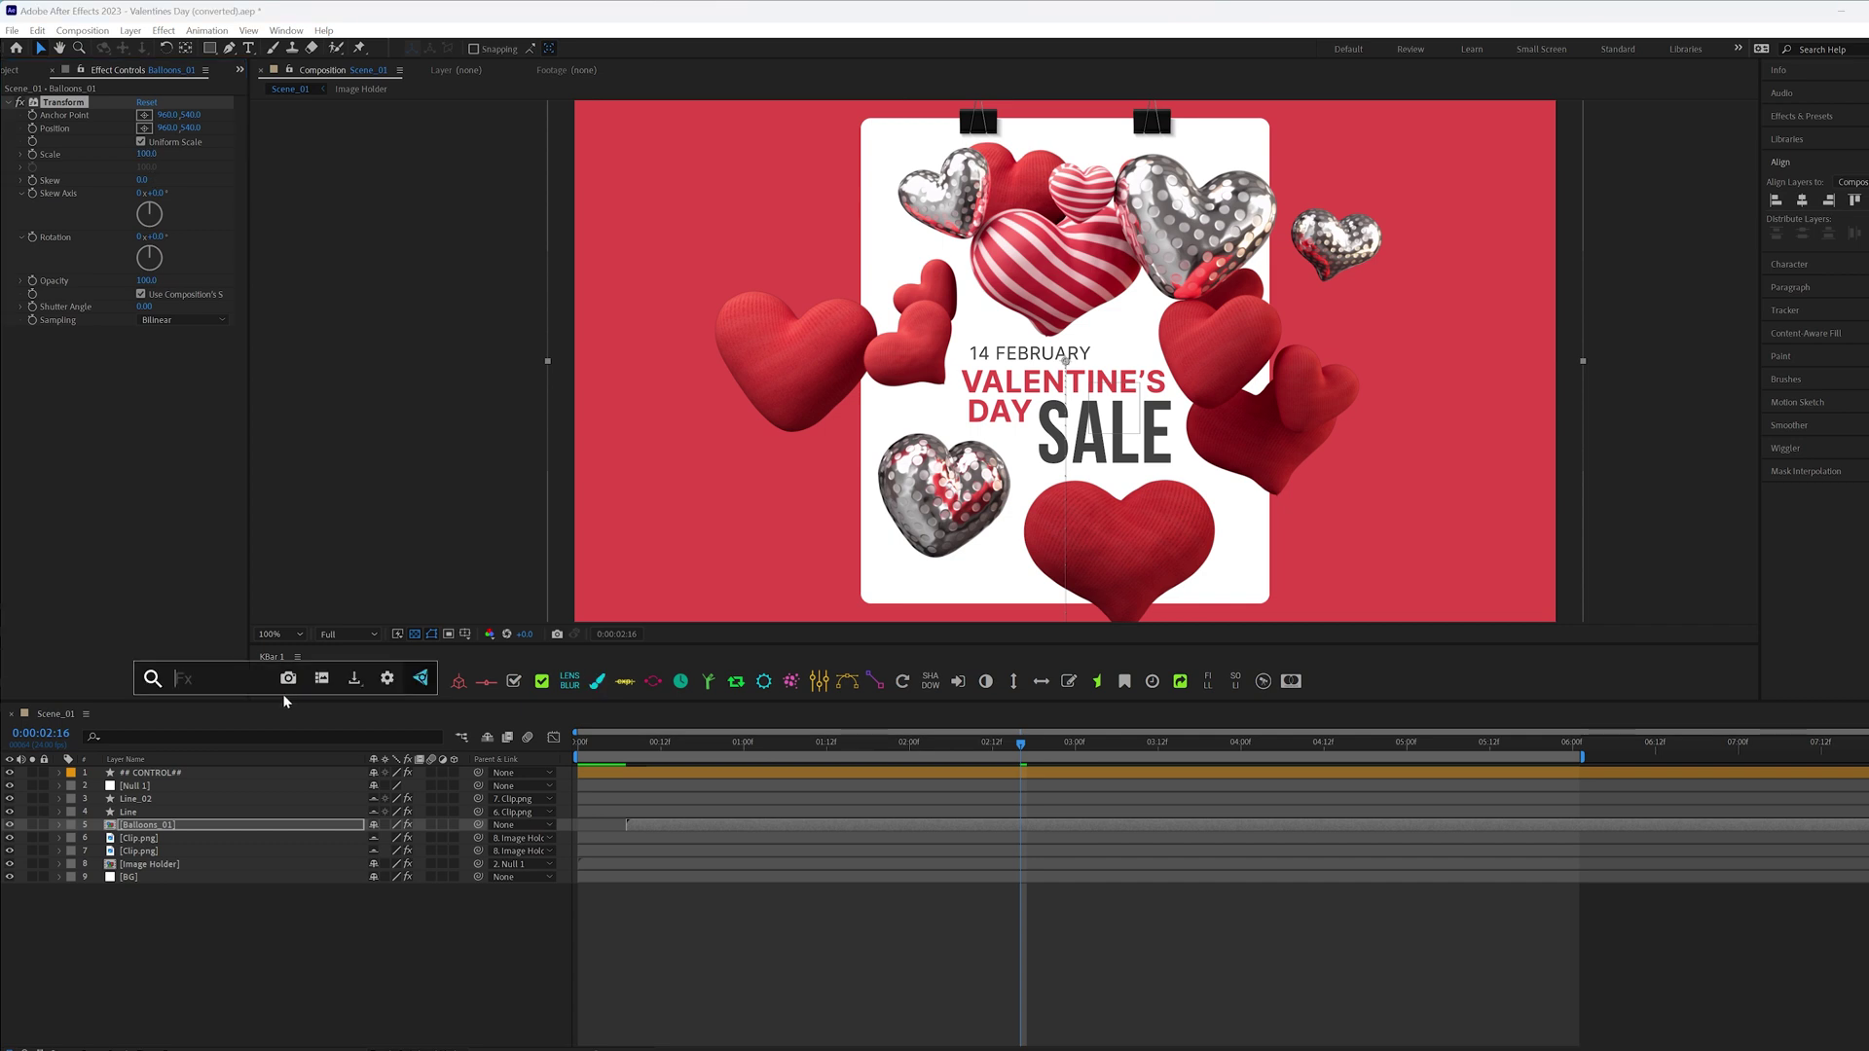
{"action": "type", "text": "fill"}
{"action": "key", "text": "Return"}
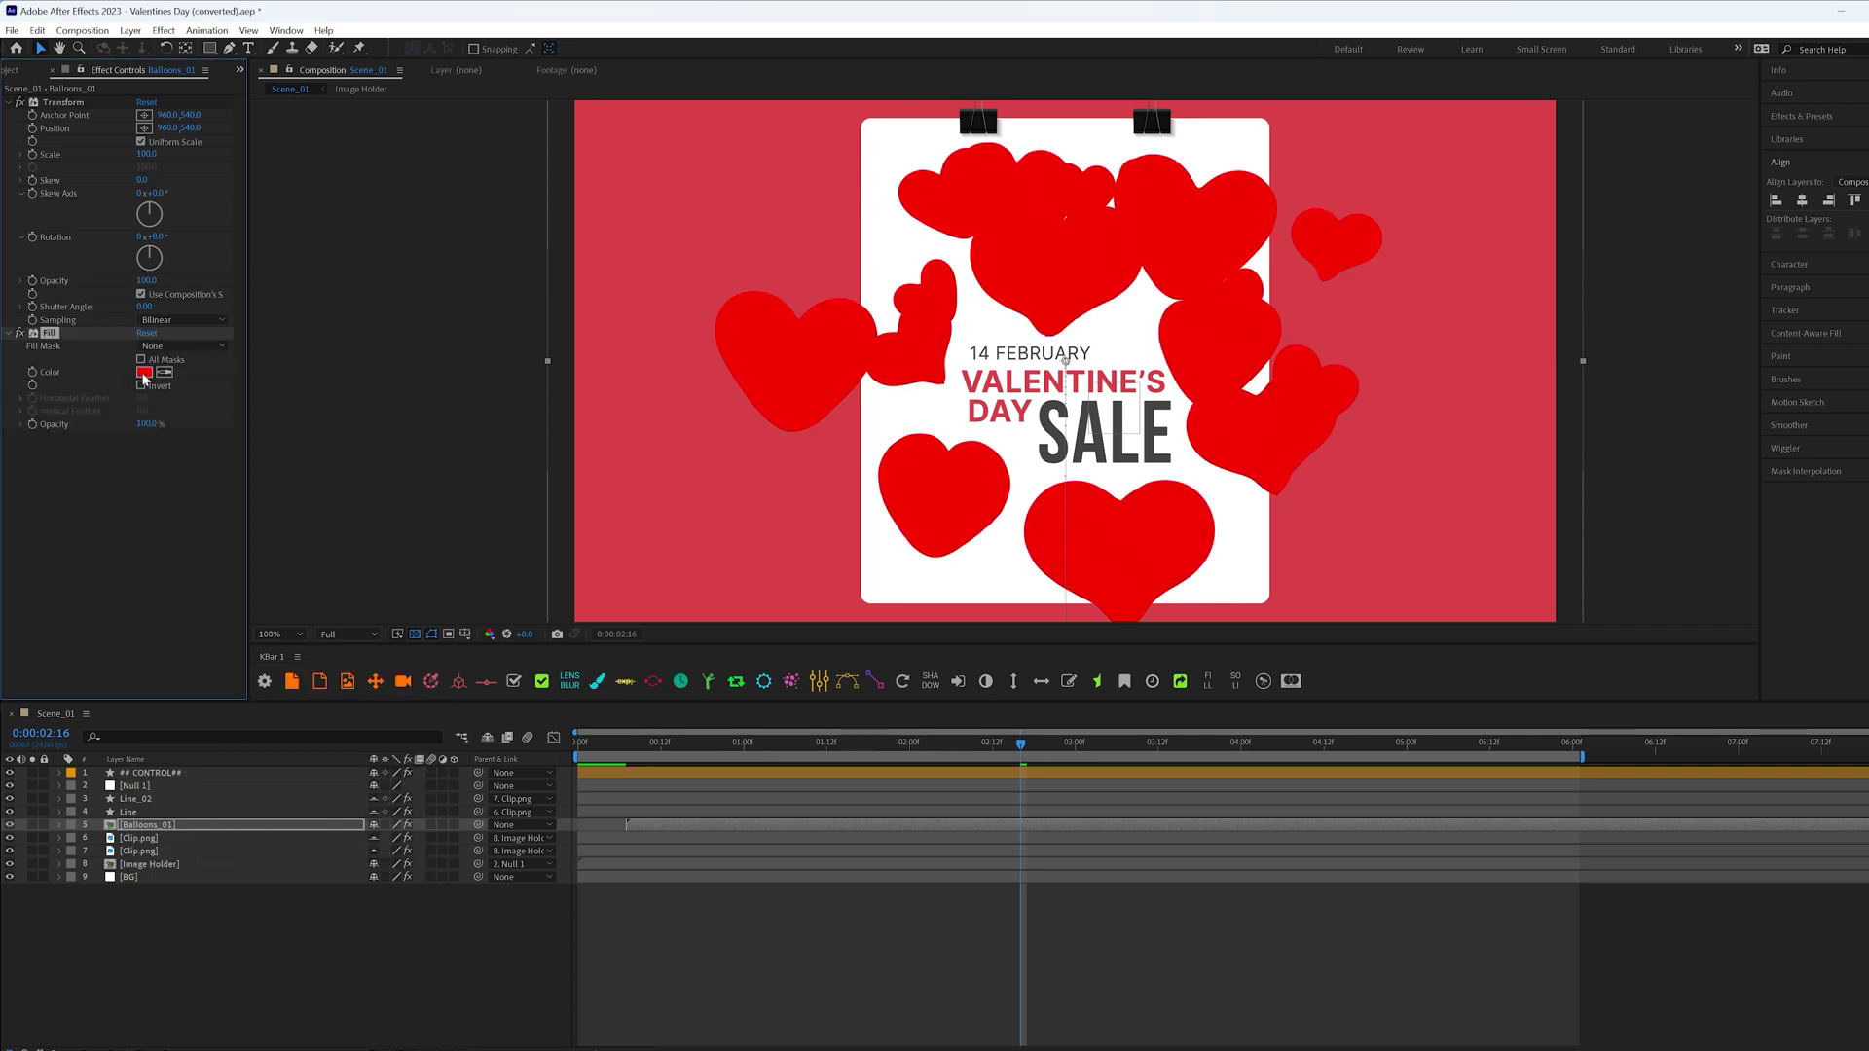
Set the Fill colour to dark maroon 200505.
{"action": "left_click", "coordinate": [144, 372]}
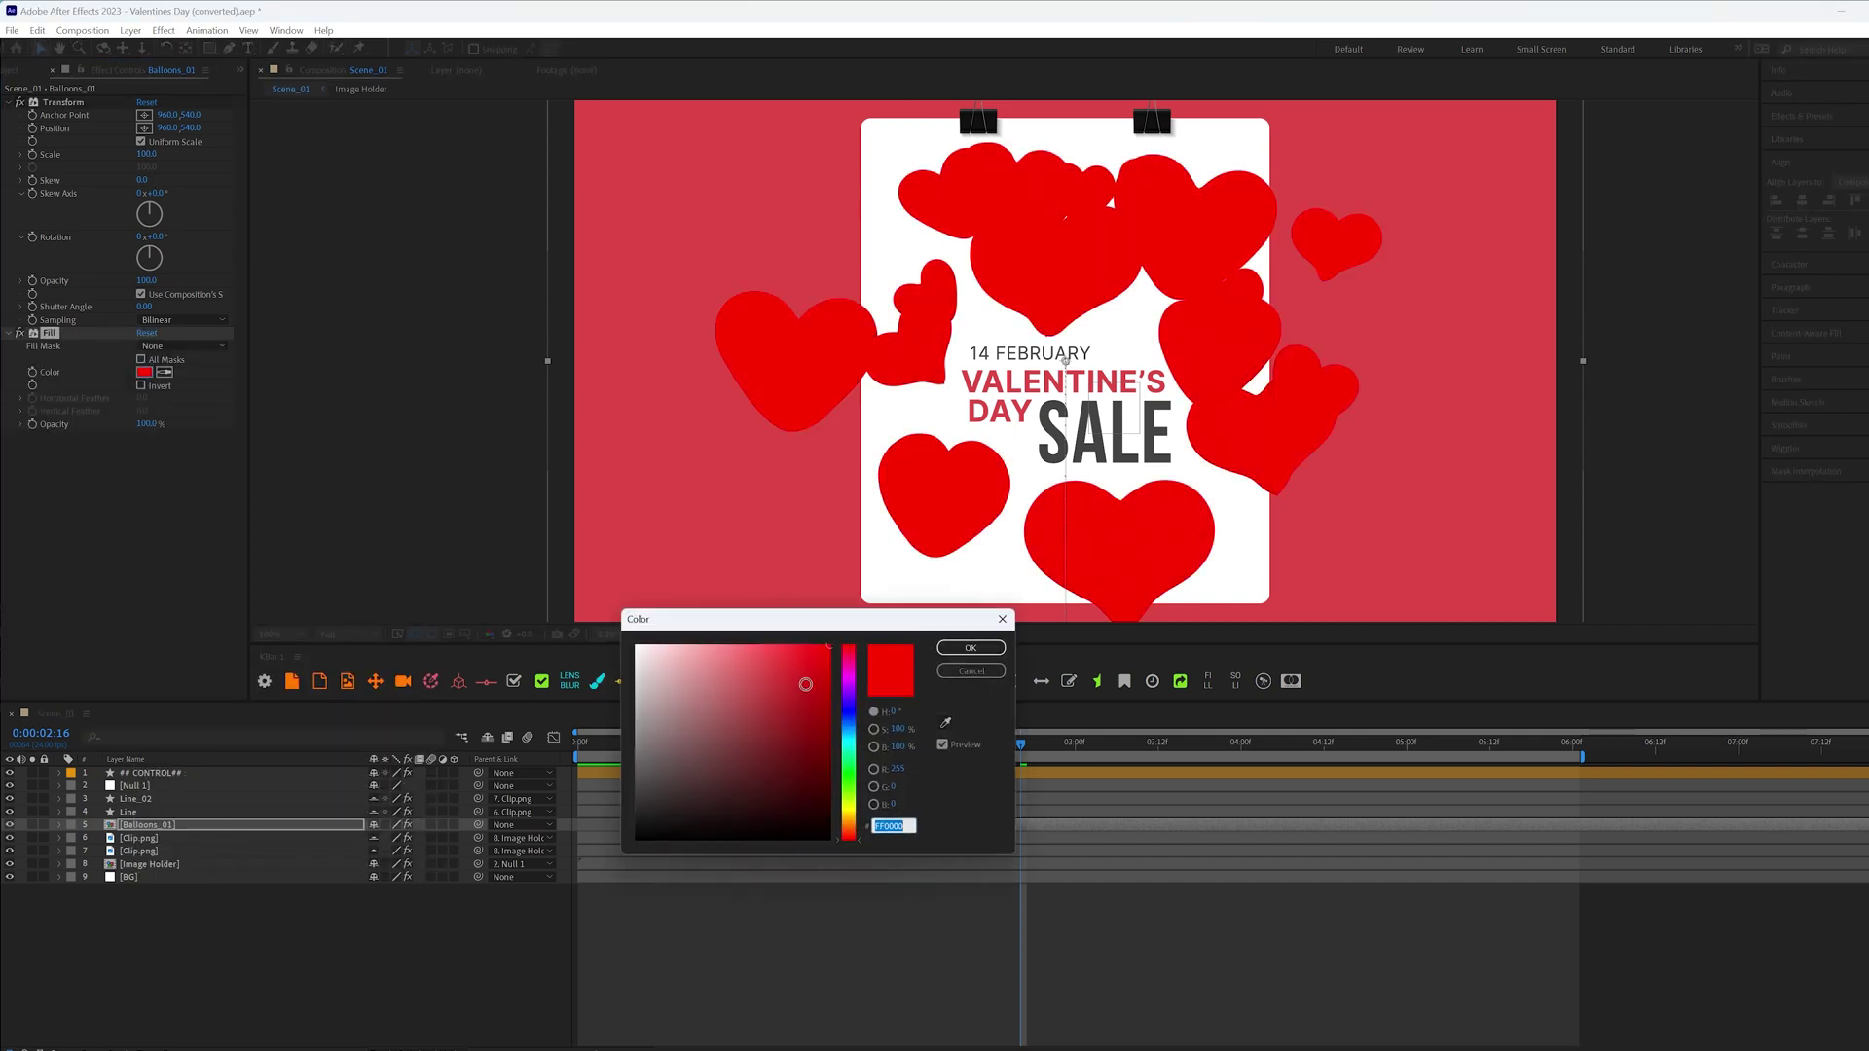
{"action": "mouse_move", "coordinate": [666, 803]}
{"action": "left_mouse_down"}
{"action": "mouse_move", "coordinate": [726, 814]}
{"action": "mouse_move", "coordinate": [623, 823]}
{"action": "left_mouse_up"}
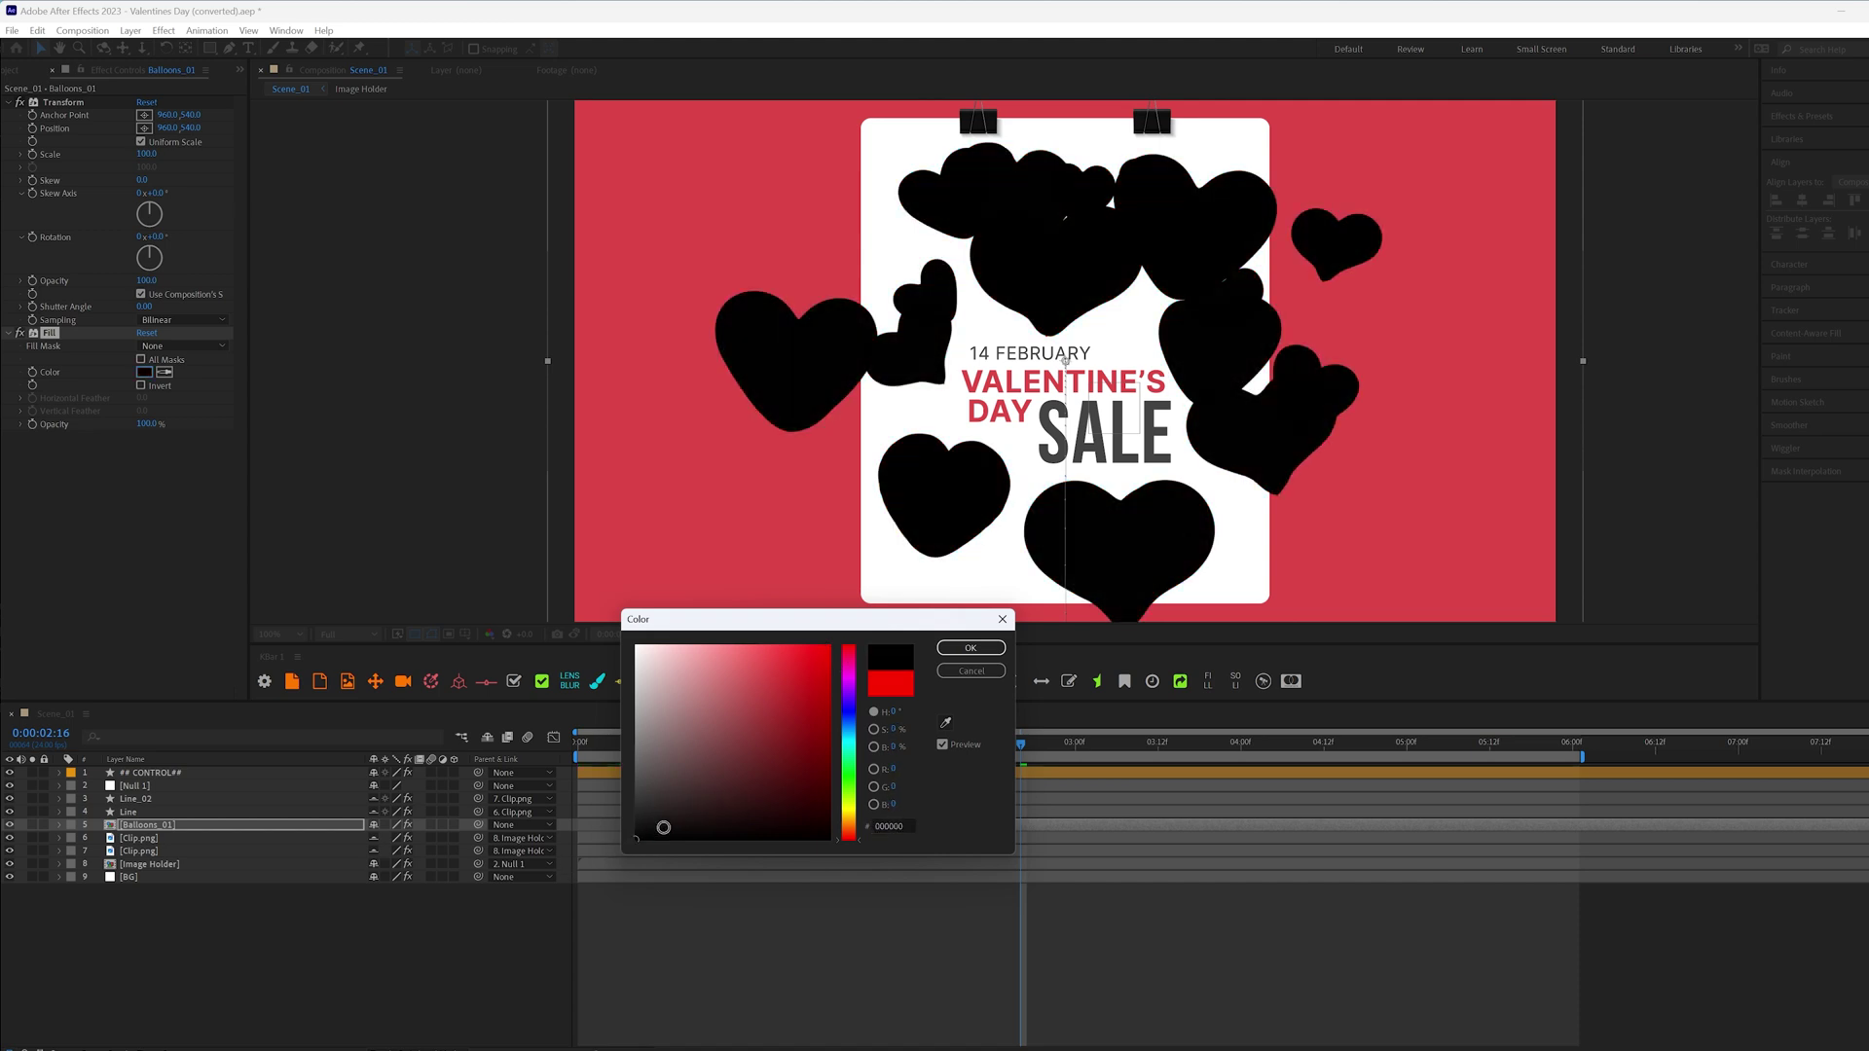
{"action": "left_click_drag", "start_coordinate": [678, 807], "coordinate": [801, 815]}
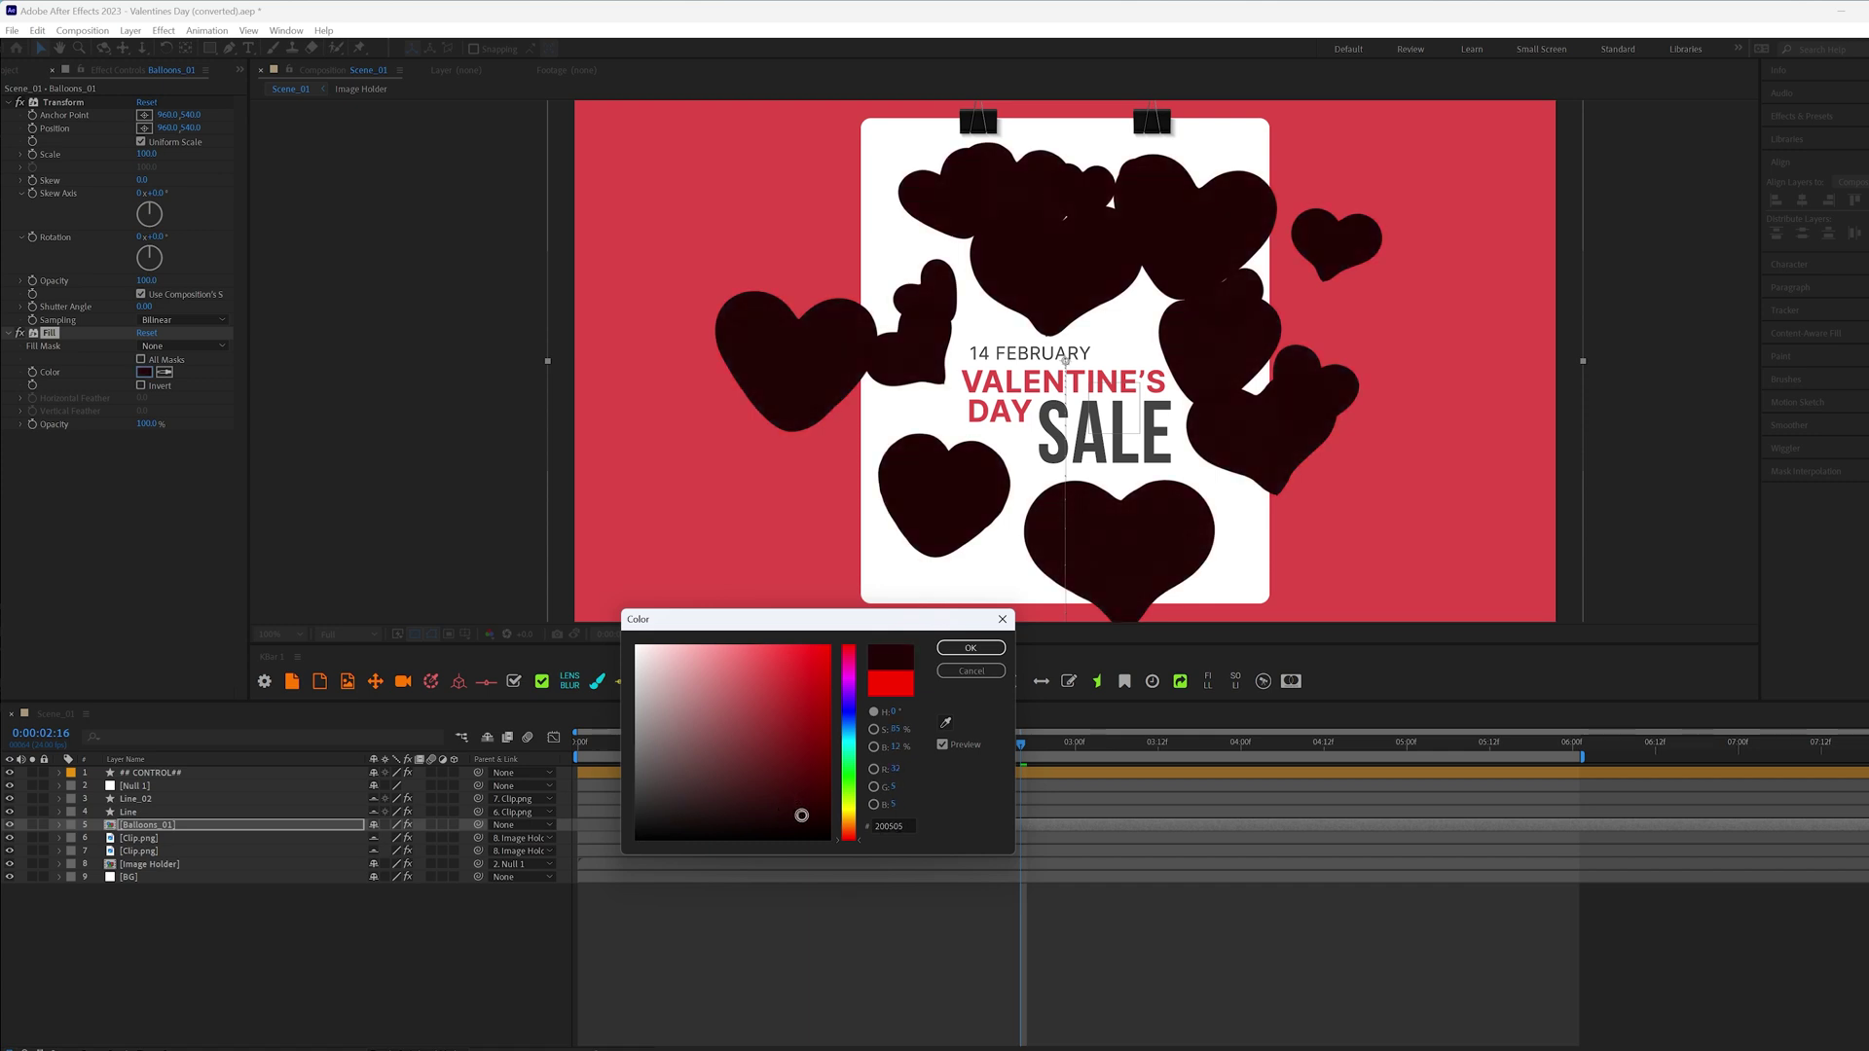
{"action": "left_click", "coordinate": [970, 647]}
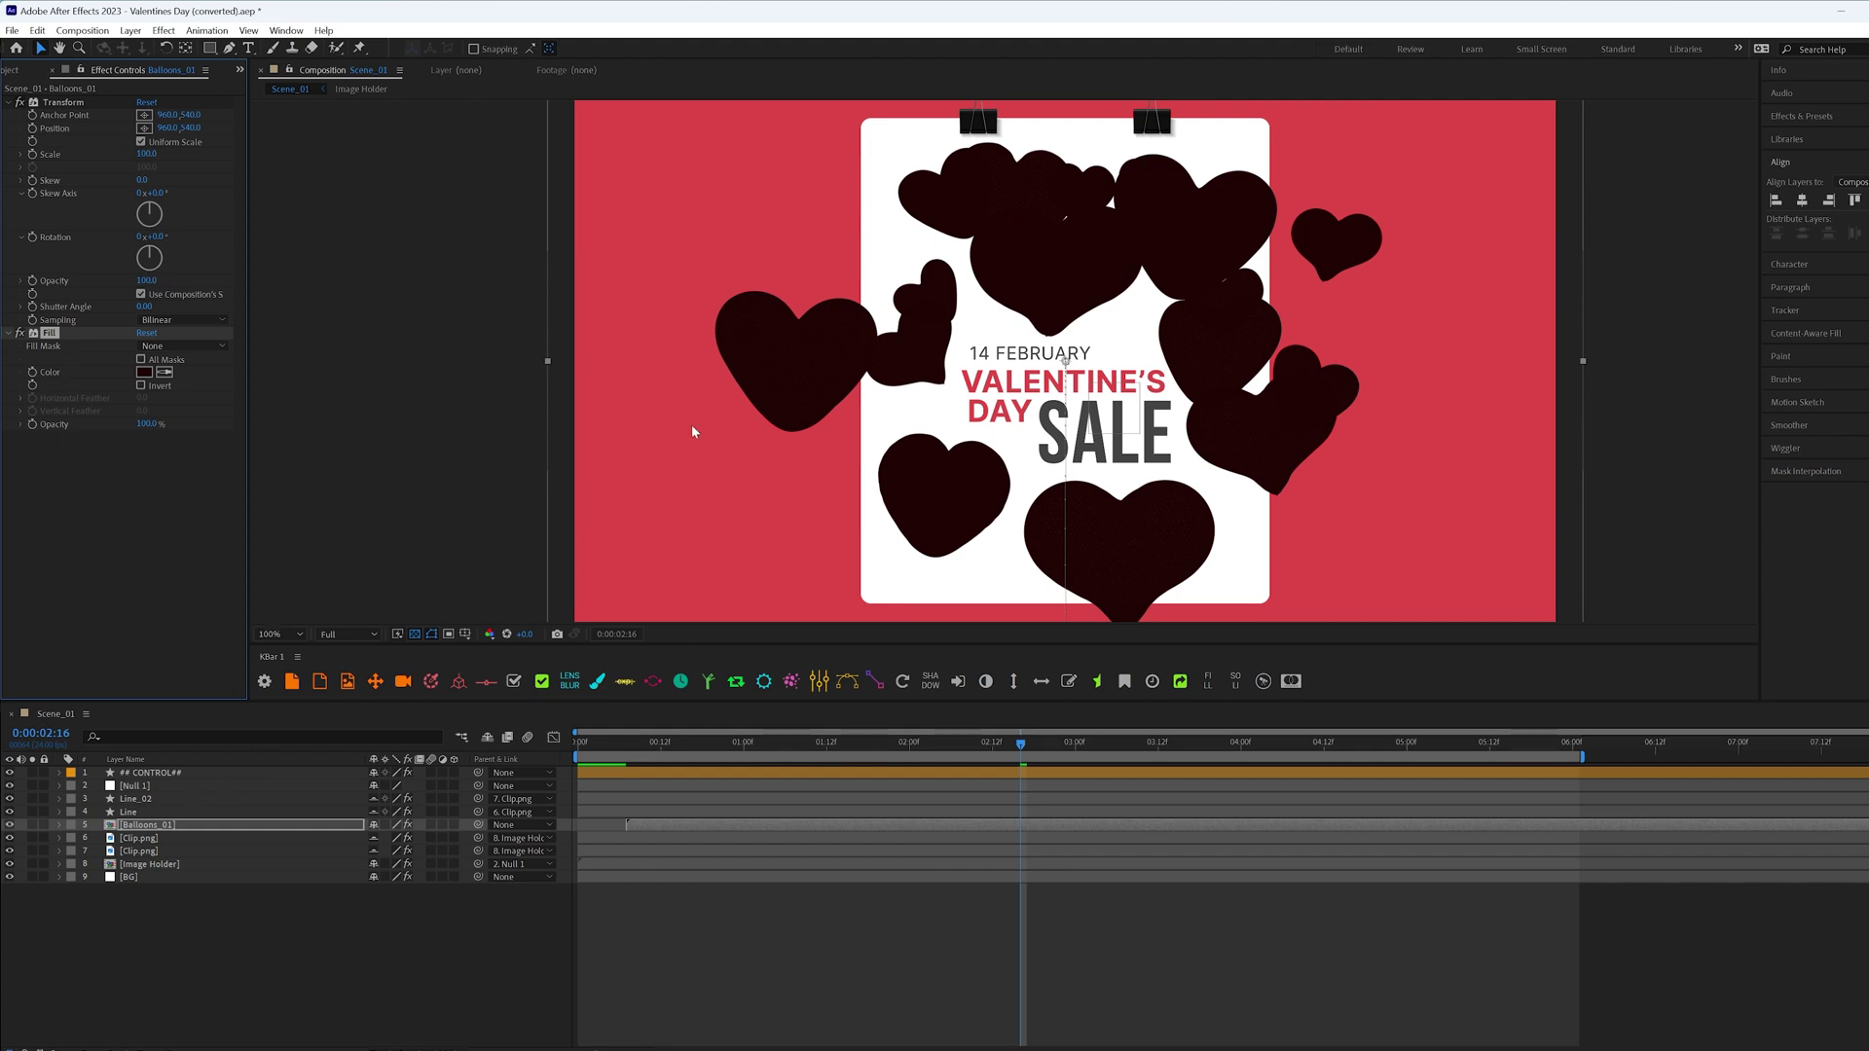
{"action": "key", "text": "ctrl+space"}
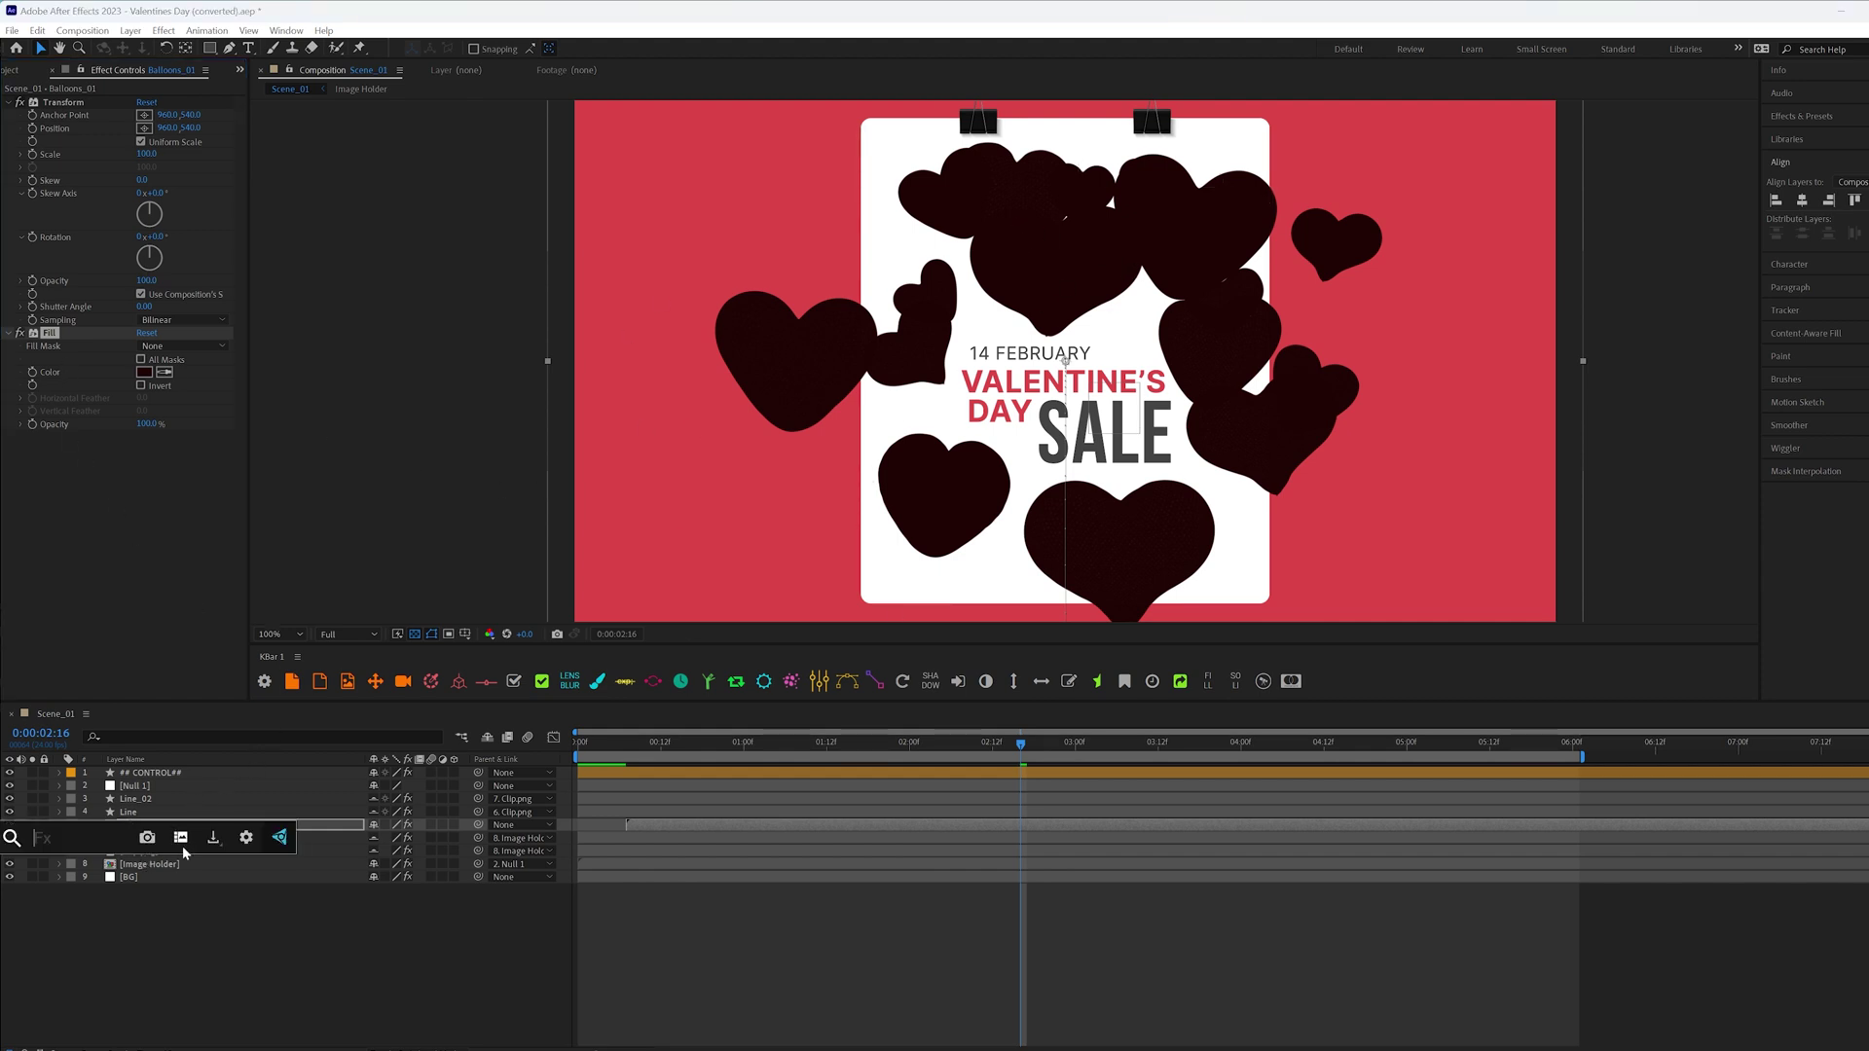
Add Fast Box Blur to the balloons with a Blur Radius of 3.
{"action": "type", "text": "fast"}
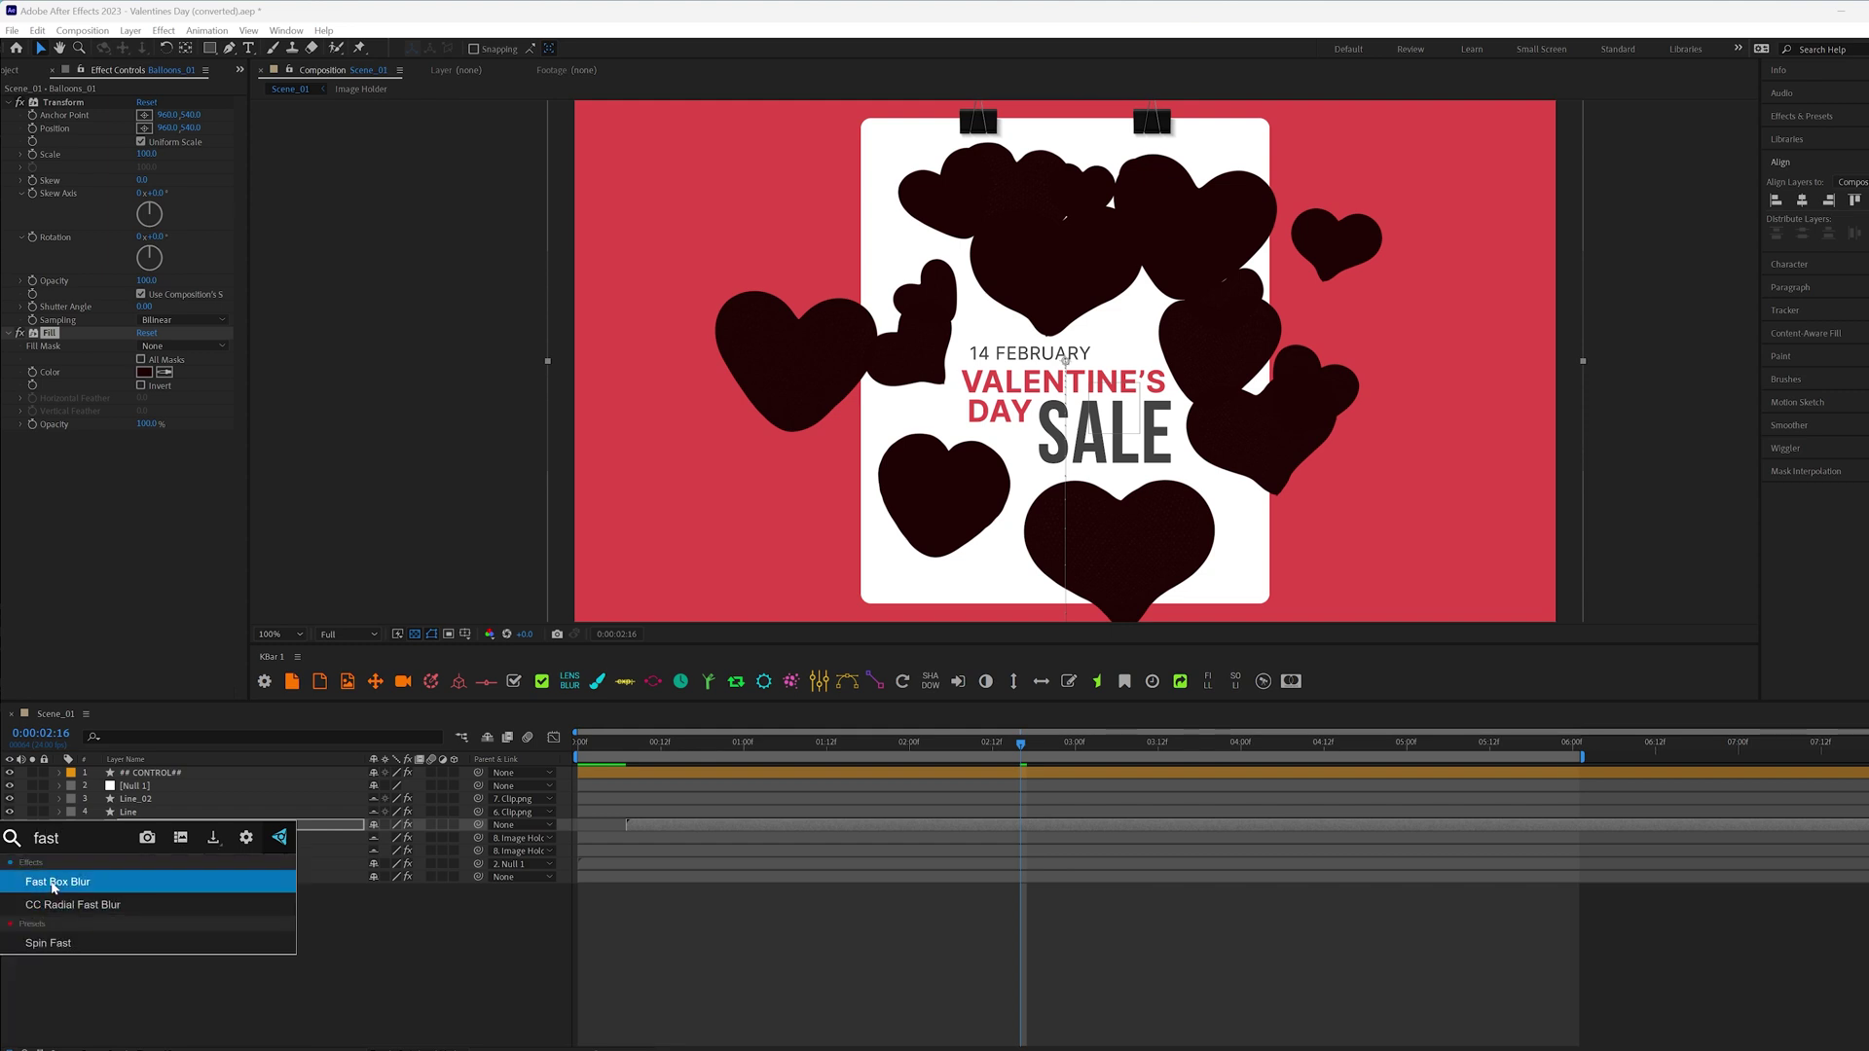
{"action": "left_click", "coordinate": [68, 868]}
{"action": "left_click", "coordinate": [142, 449]}
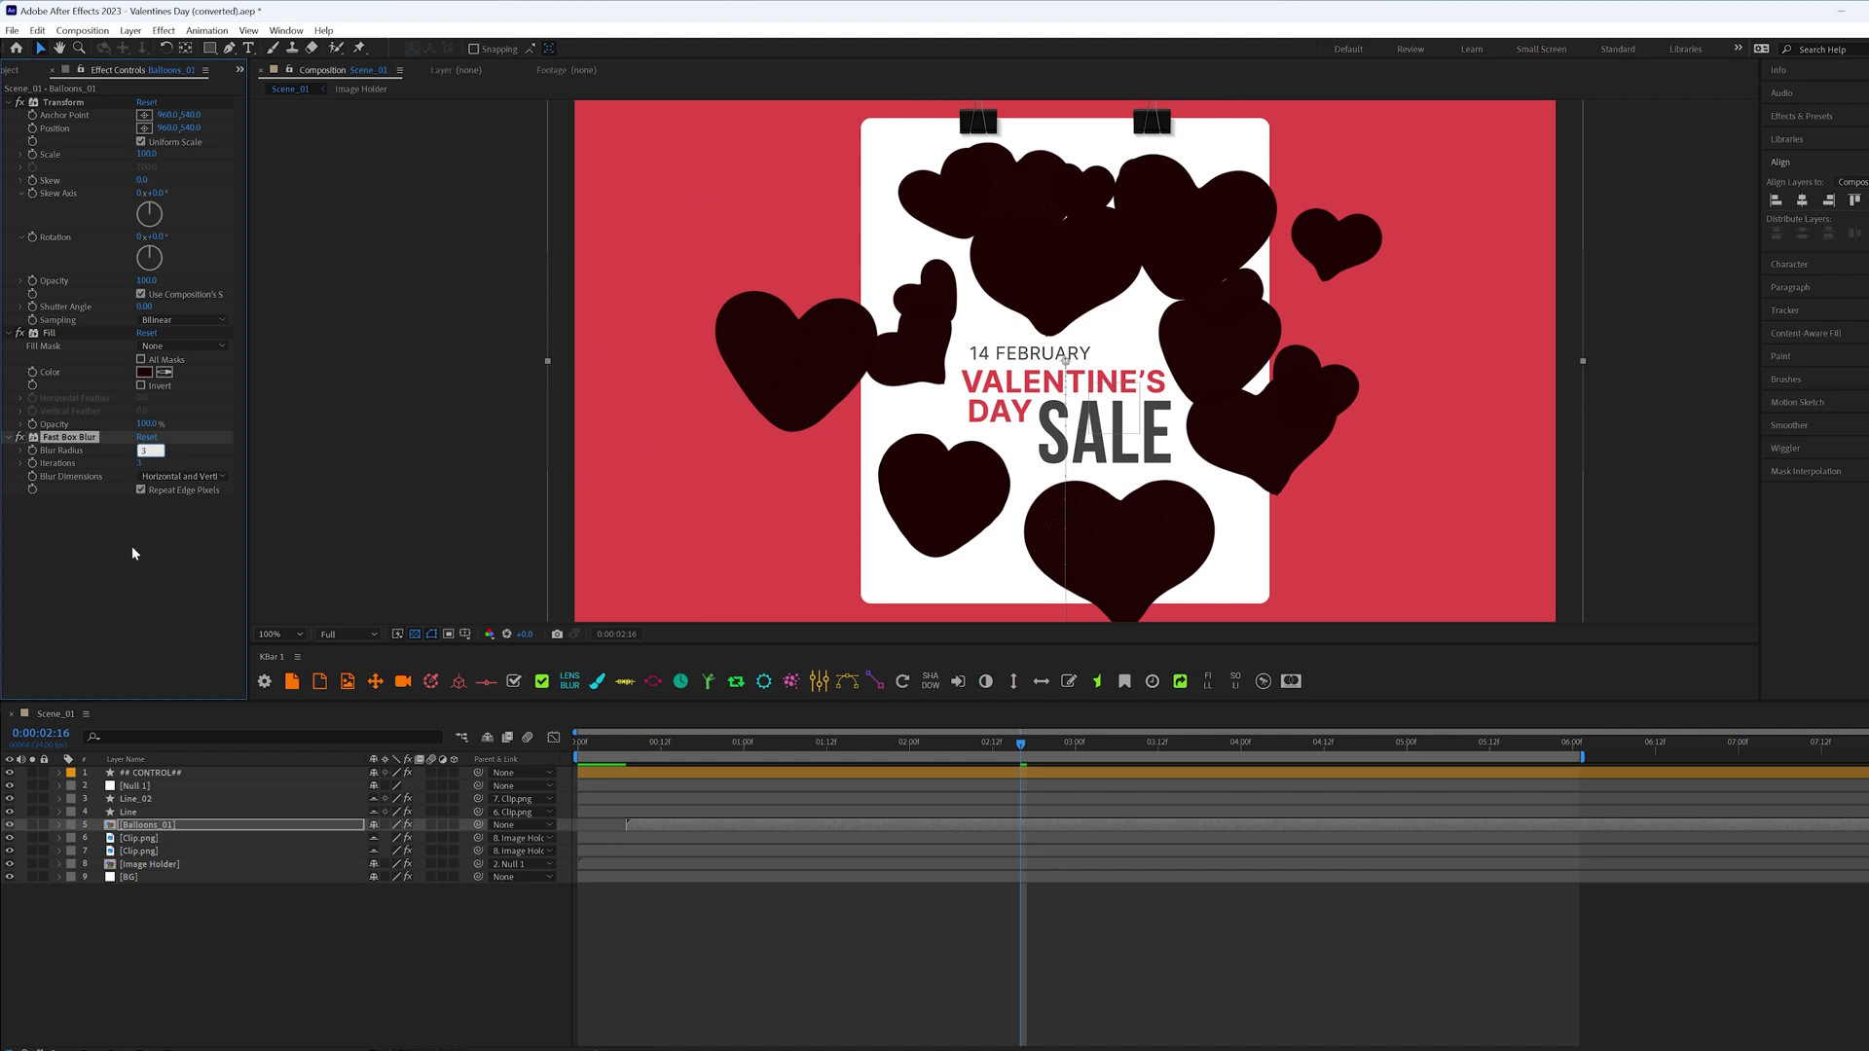
{"action": "key", "text": "Return"}
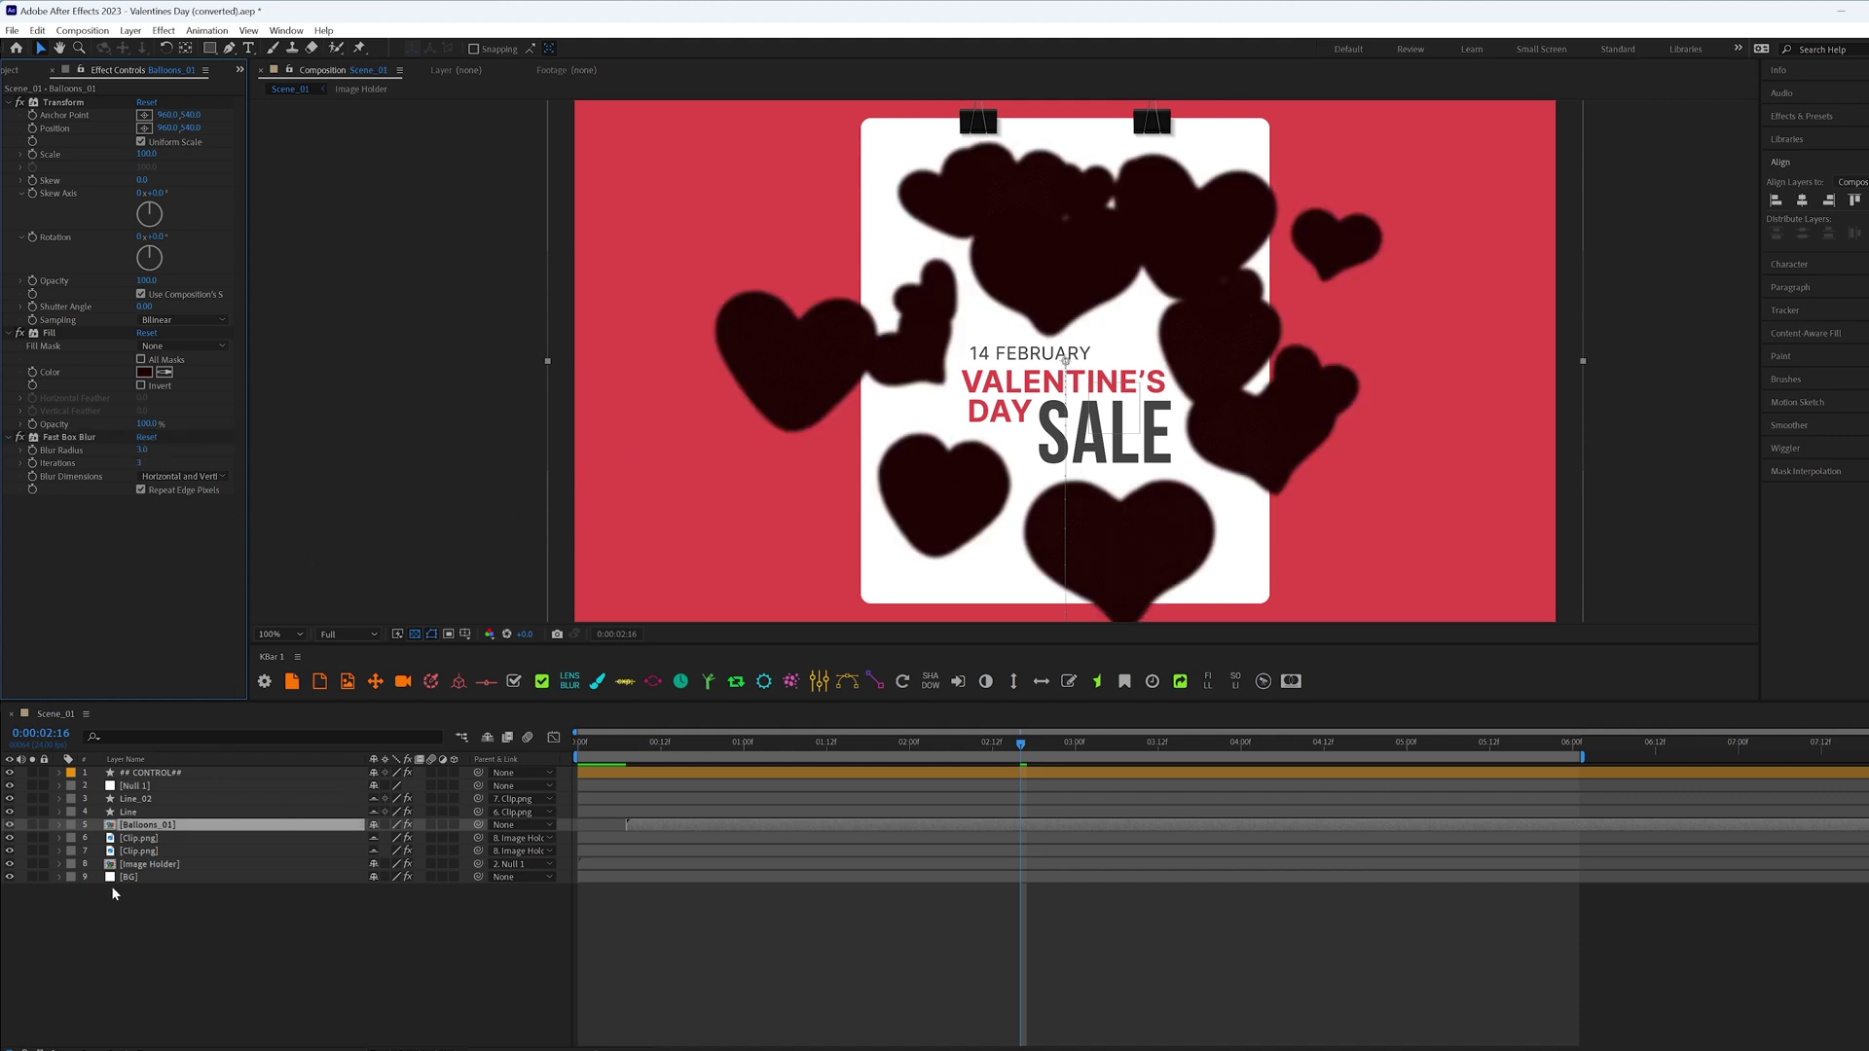
Add a Straight Zoom CC Radial Blur centred near the top-left, with a higher Amount.
{"action": "key", "text": "ctrl+space"}
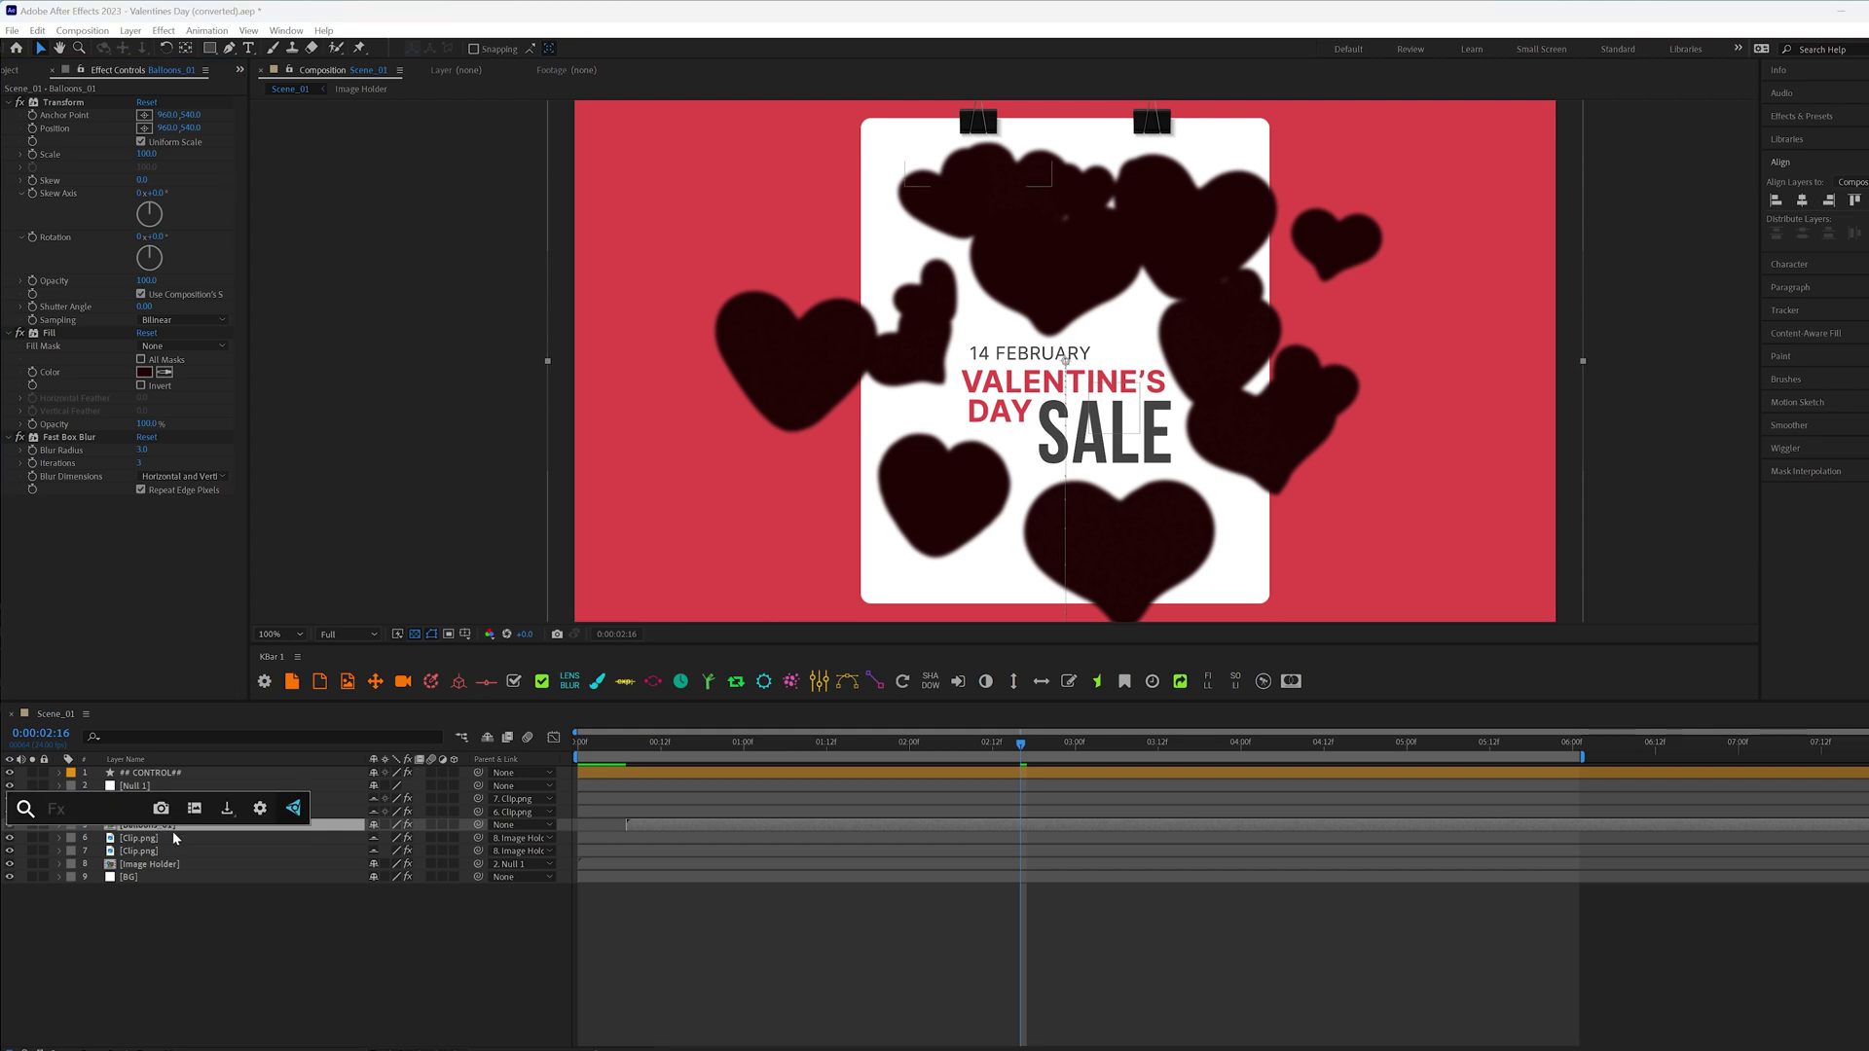
{"action": "type", "text": "cc r"}
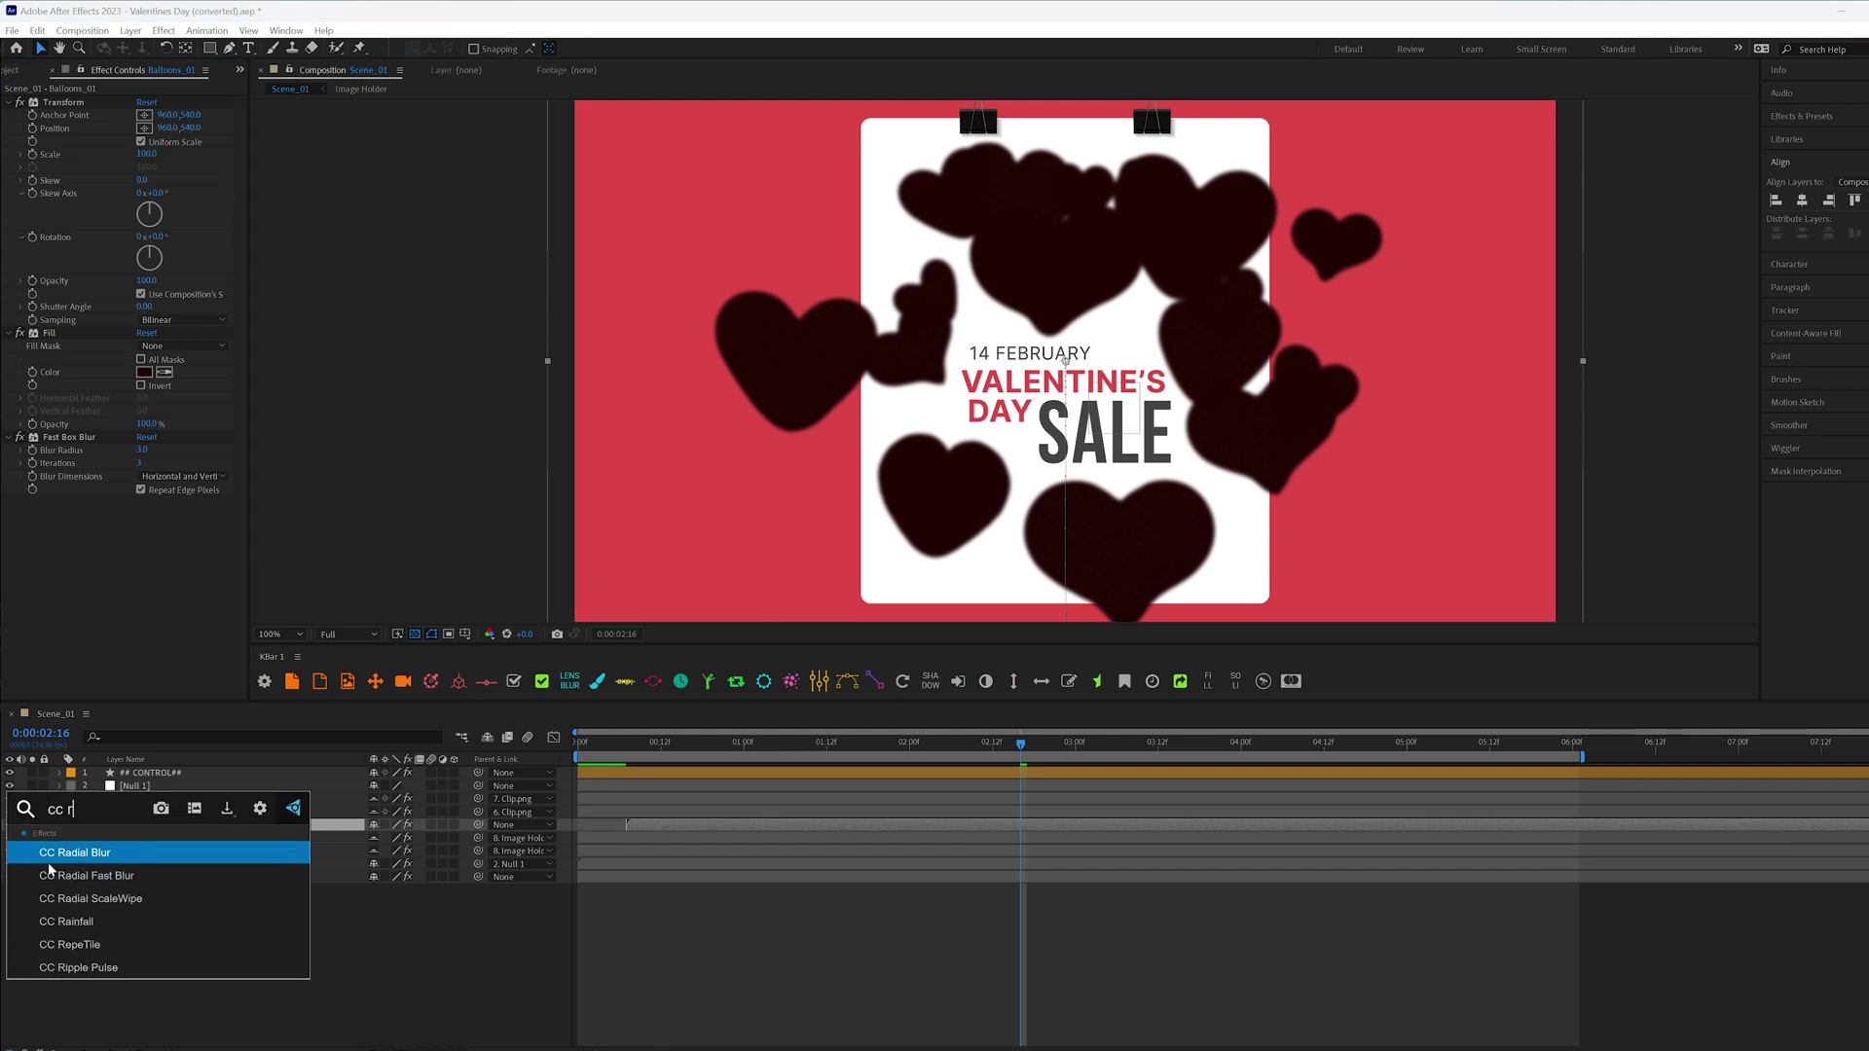
{"action": "left_click", "coordinate": [71, 855]}
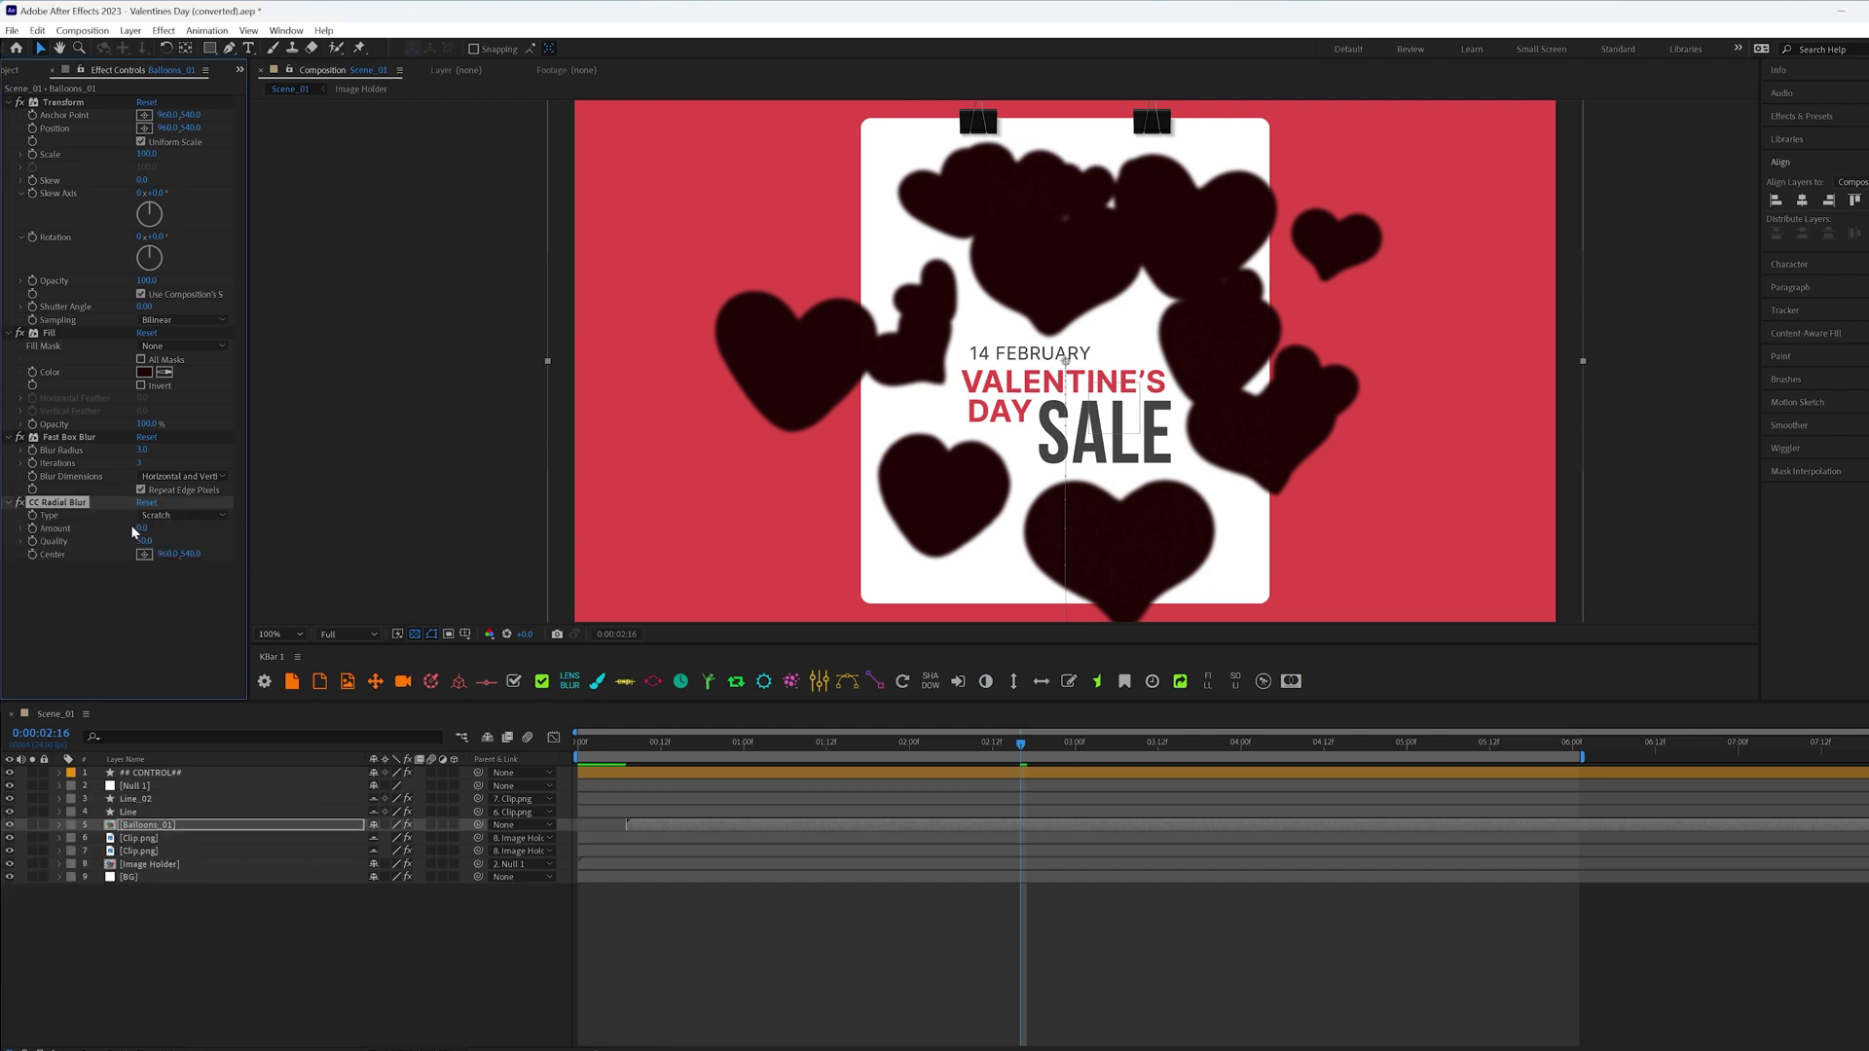
{"action": "left_click", "coordinate": [161, 516]}
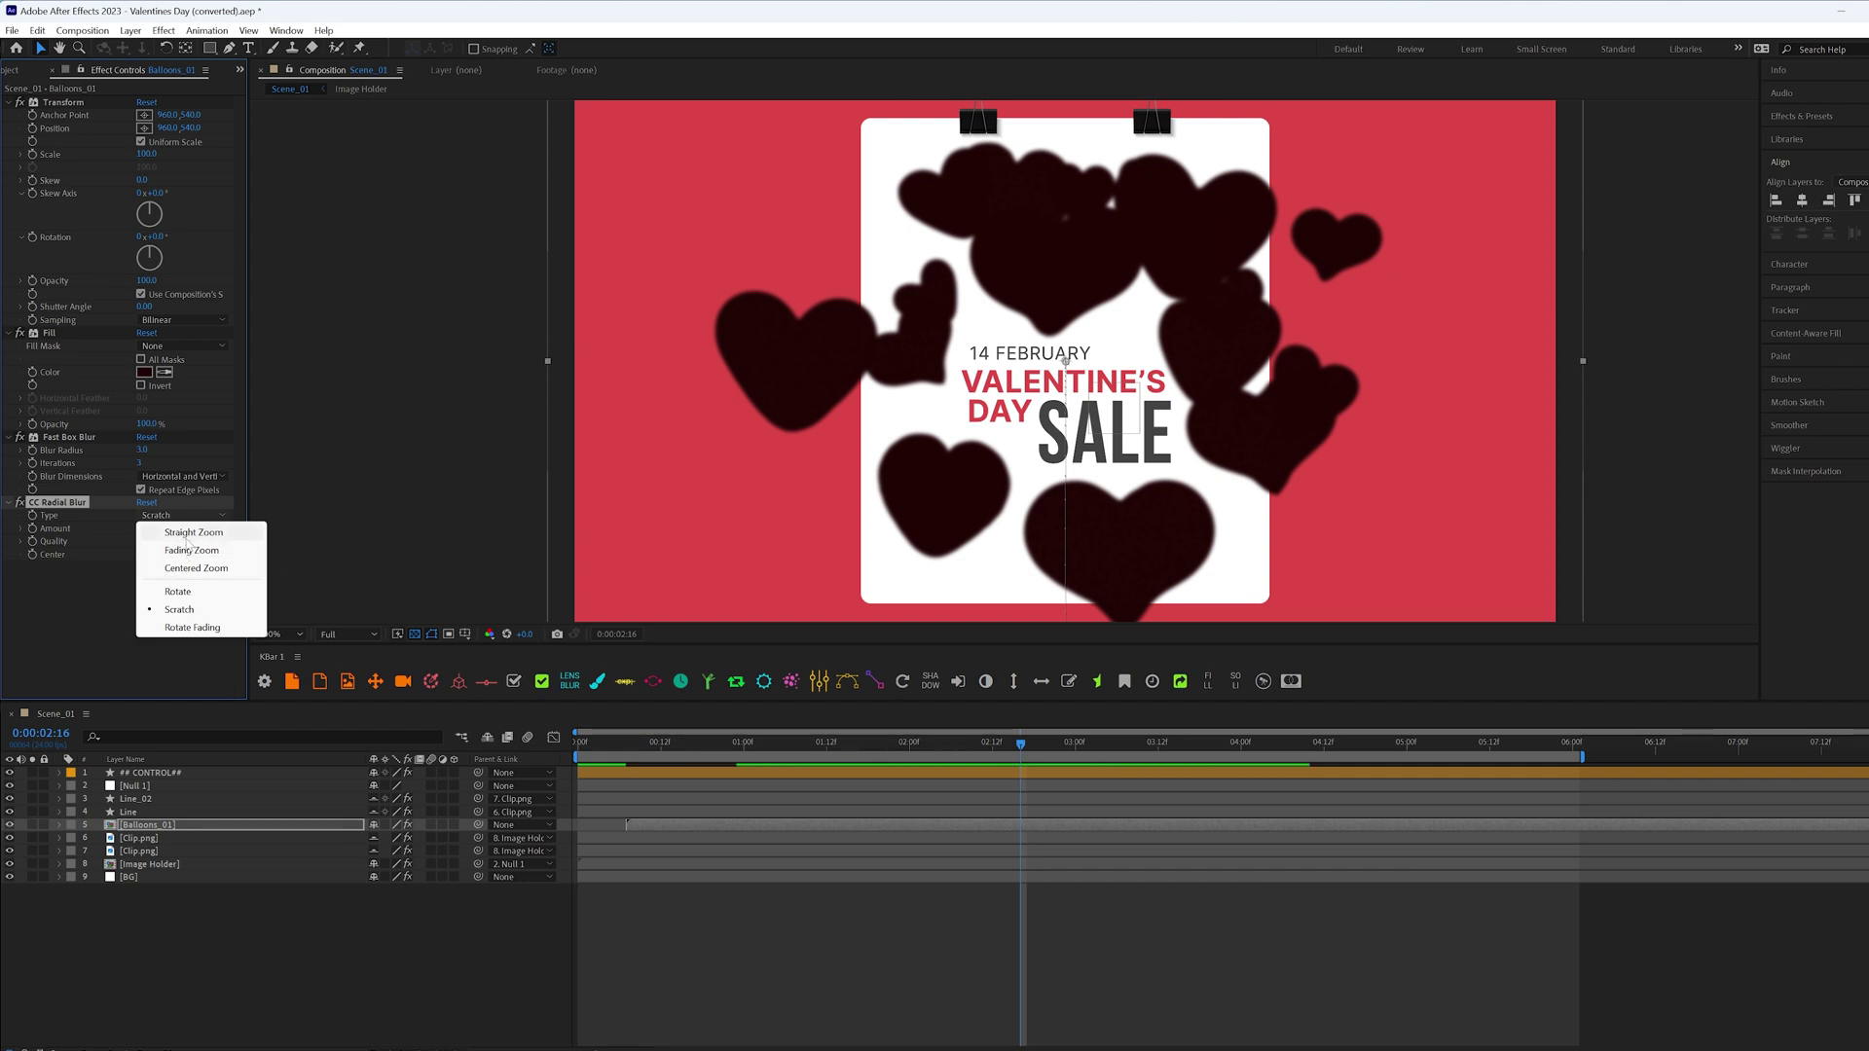
{"action": "left_click", "coordinate": [230, 532]}
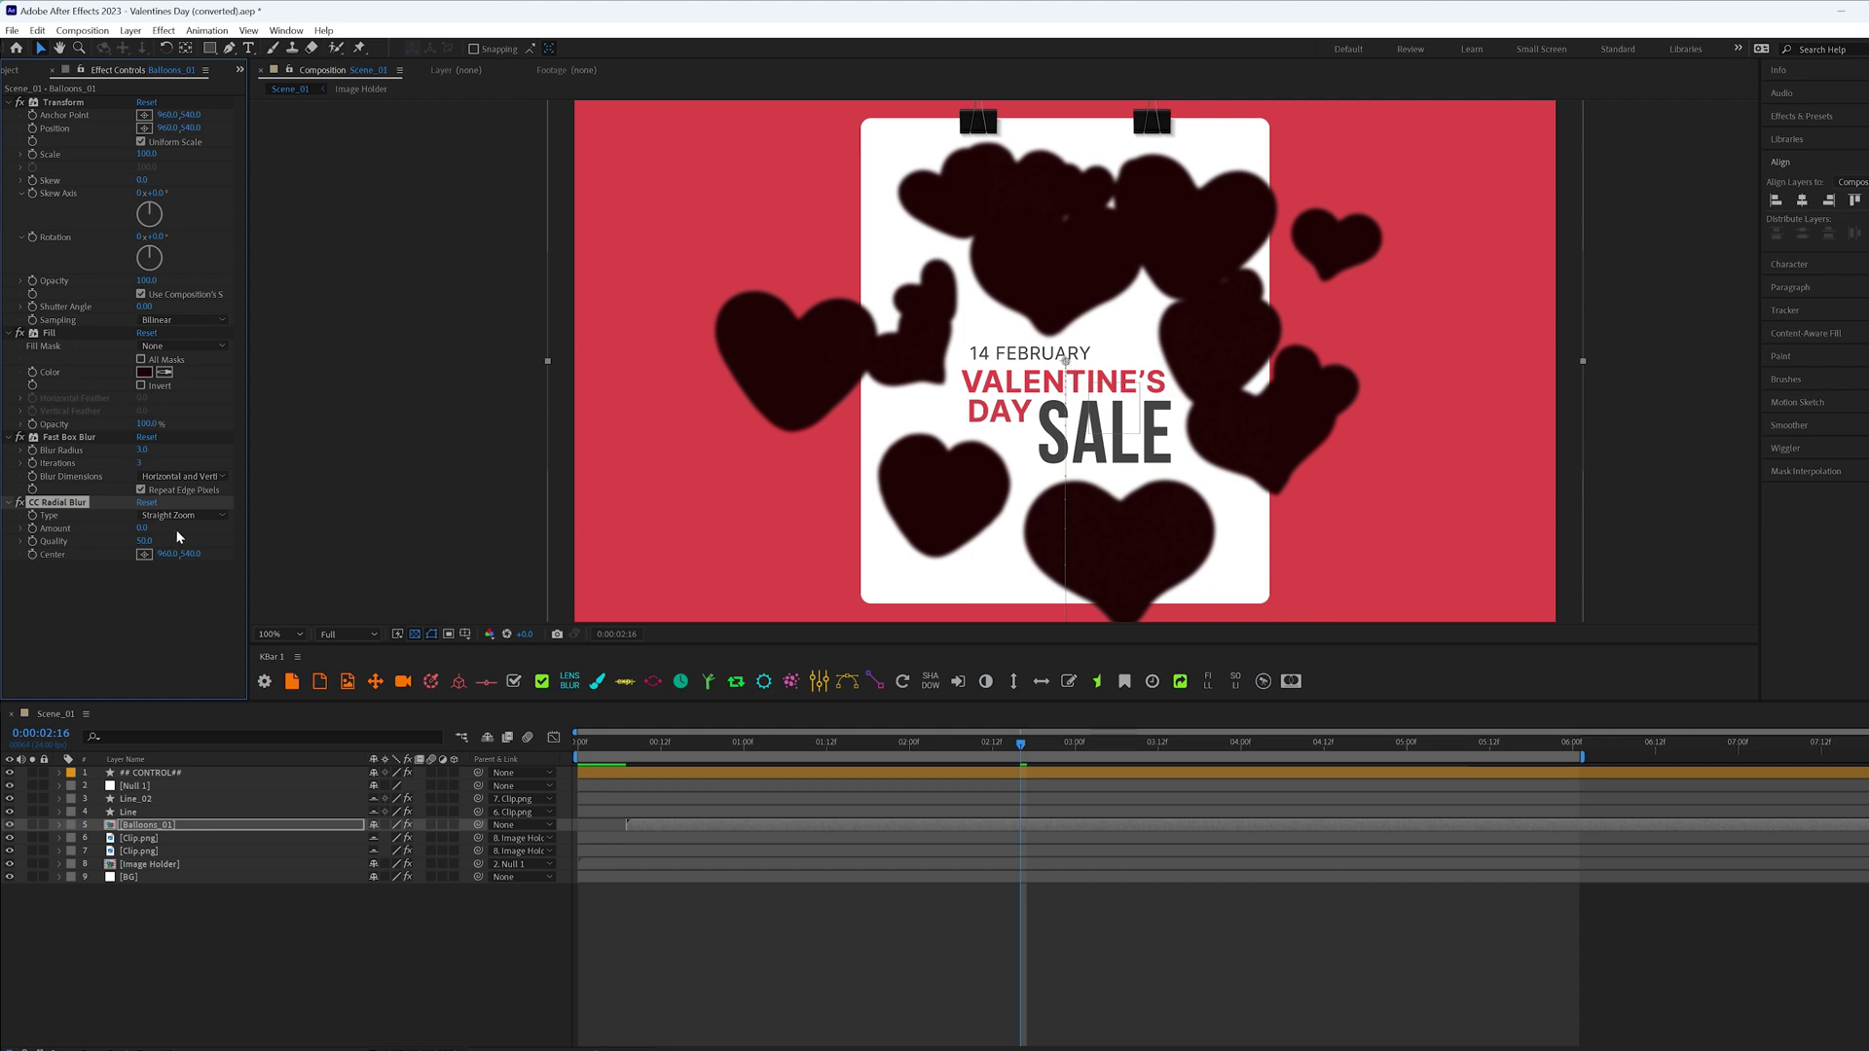
{"action": "left_click_drag", "start_coordinate": [165, 553], "coordinate": [121, 553]}
{"action": "left_click_drag", "start_coordinate": [981, 359], "coordinate": [694, 199]}
{"action": "left_click_drag", "start_coordinate": [613, 138], "coordinate": [610, 136]}
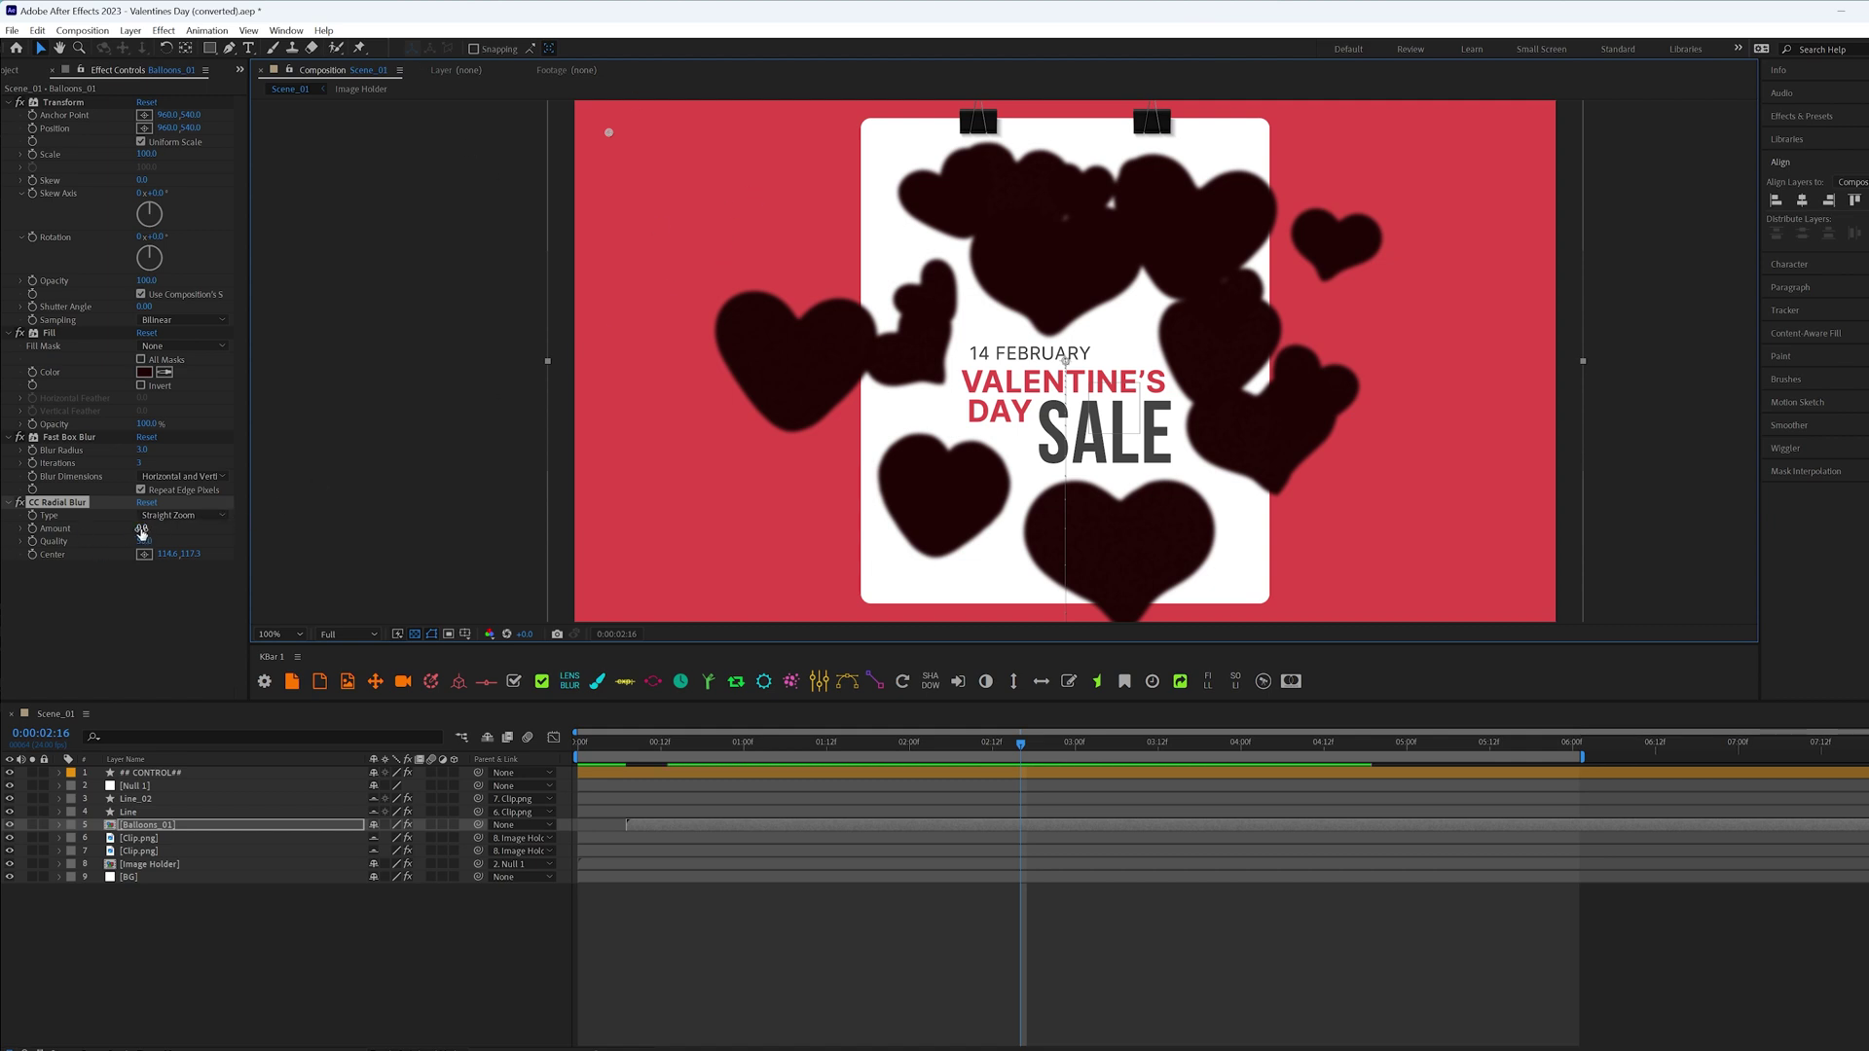
{"action": "left_click_drag", "start_coordinate": [142, 528], "coordinate": [152, 528]}
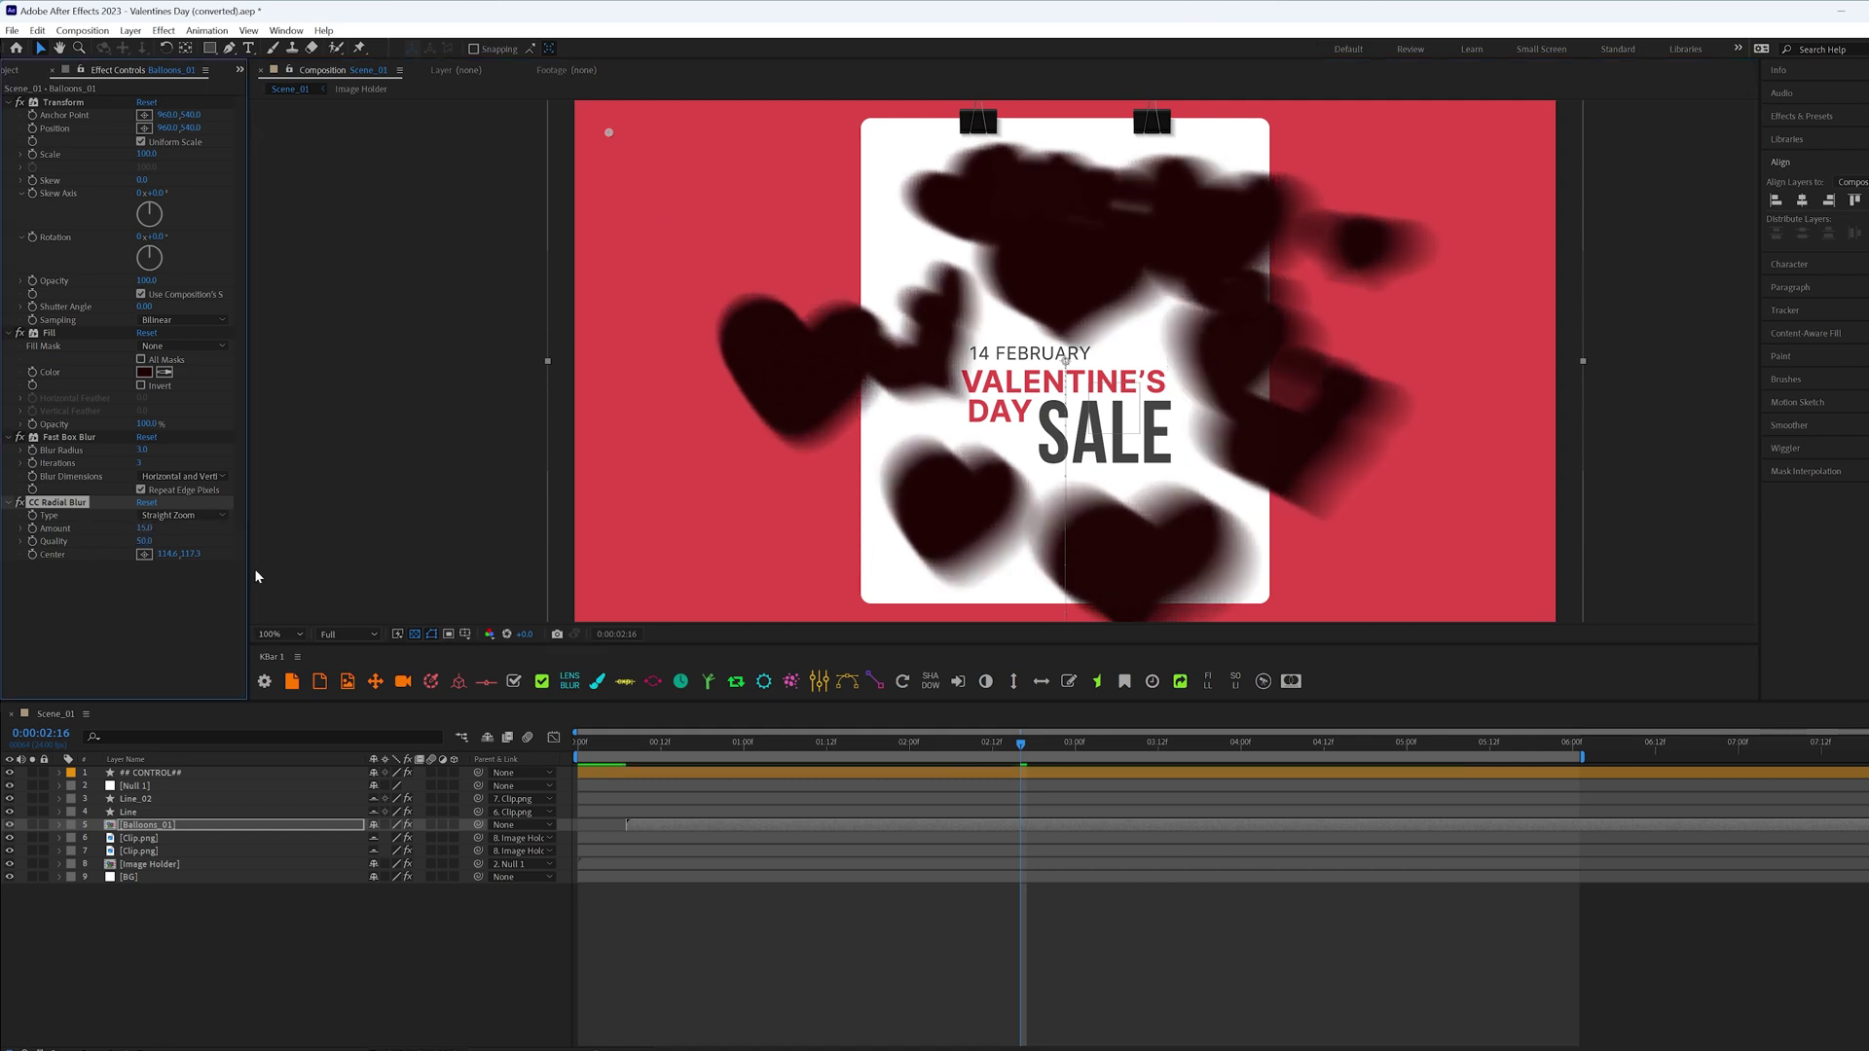
{"action": "key", "text": "ctrl+space"}
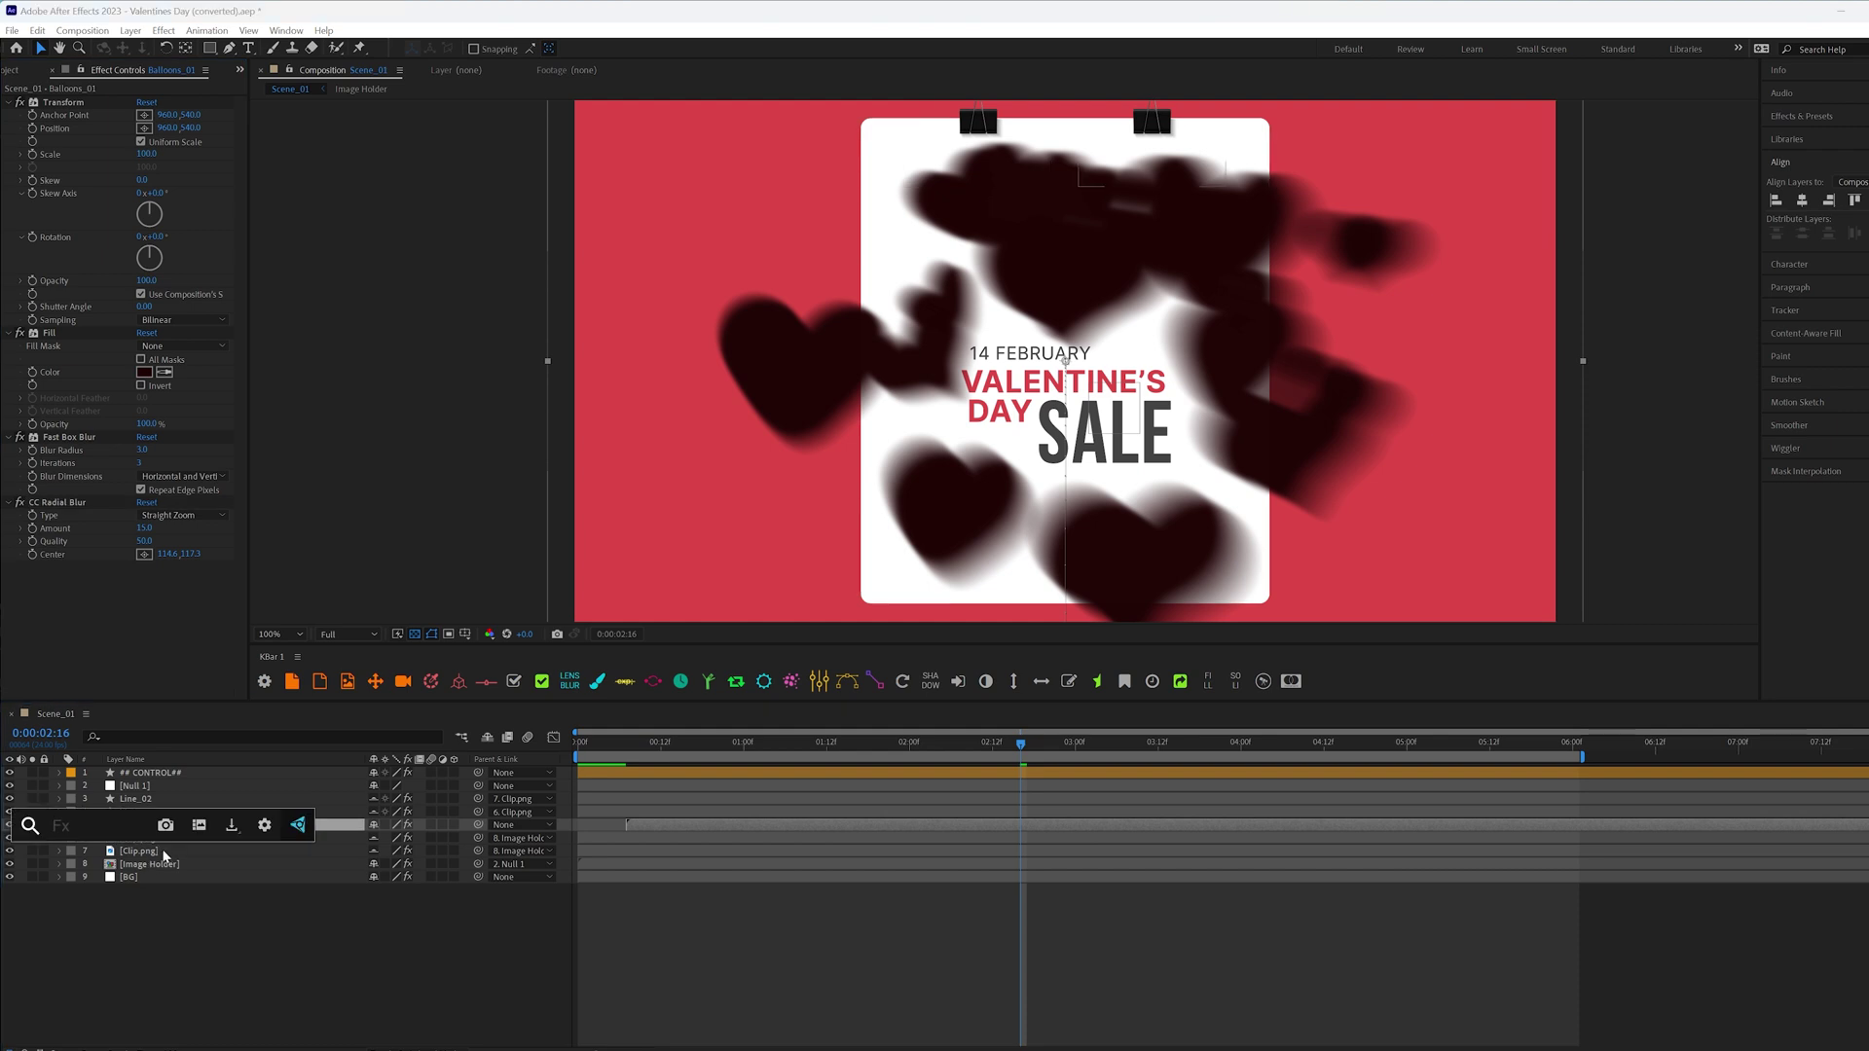
Add CC Composite with Composite Original set to In front, and nudge the shadows right.
{"action": "type", "text": "comp"}
{"action": "left_click", "coordinate": [80, 915]}
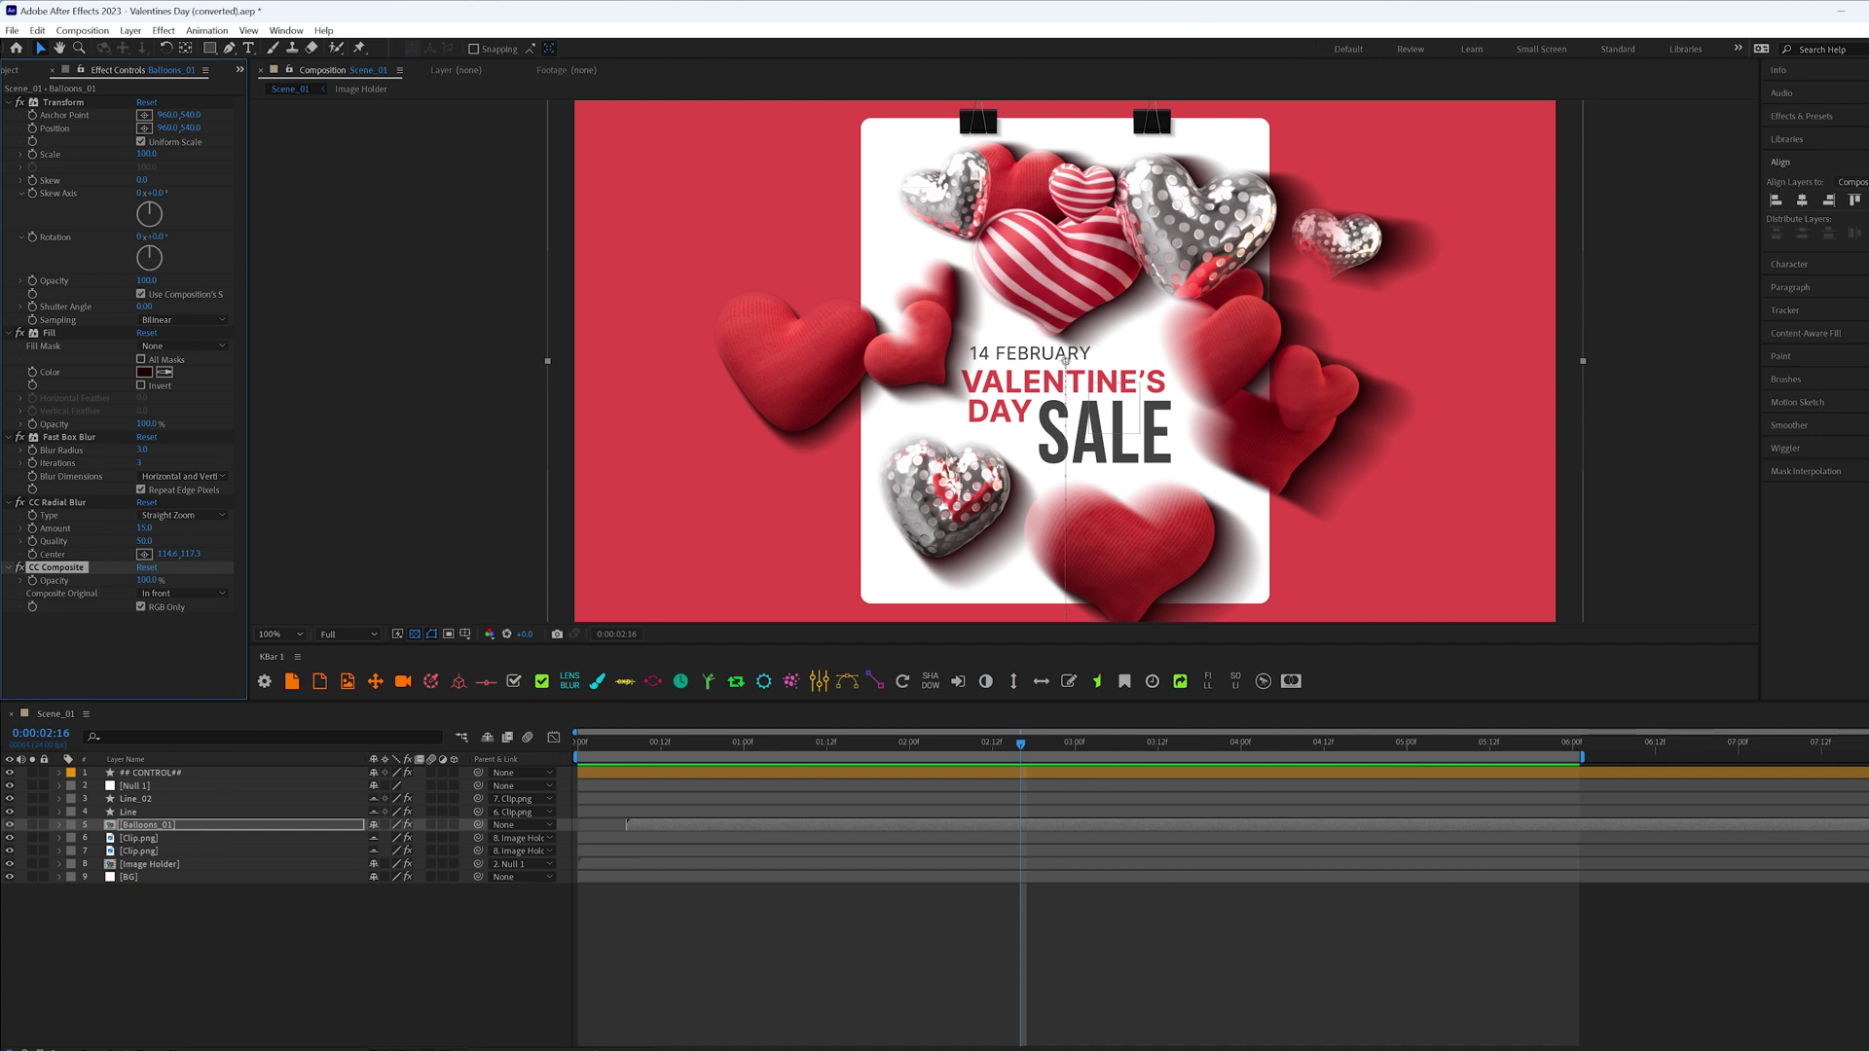
{"action": "left_click", "coordinate": [176, 596]}
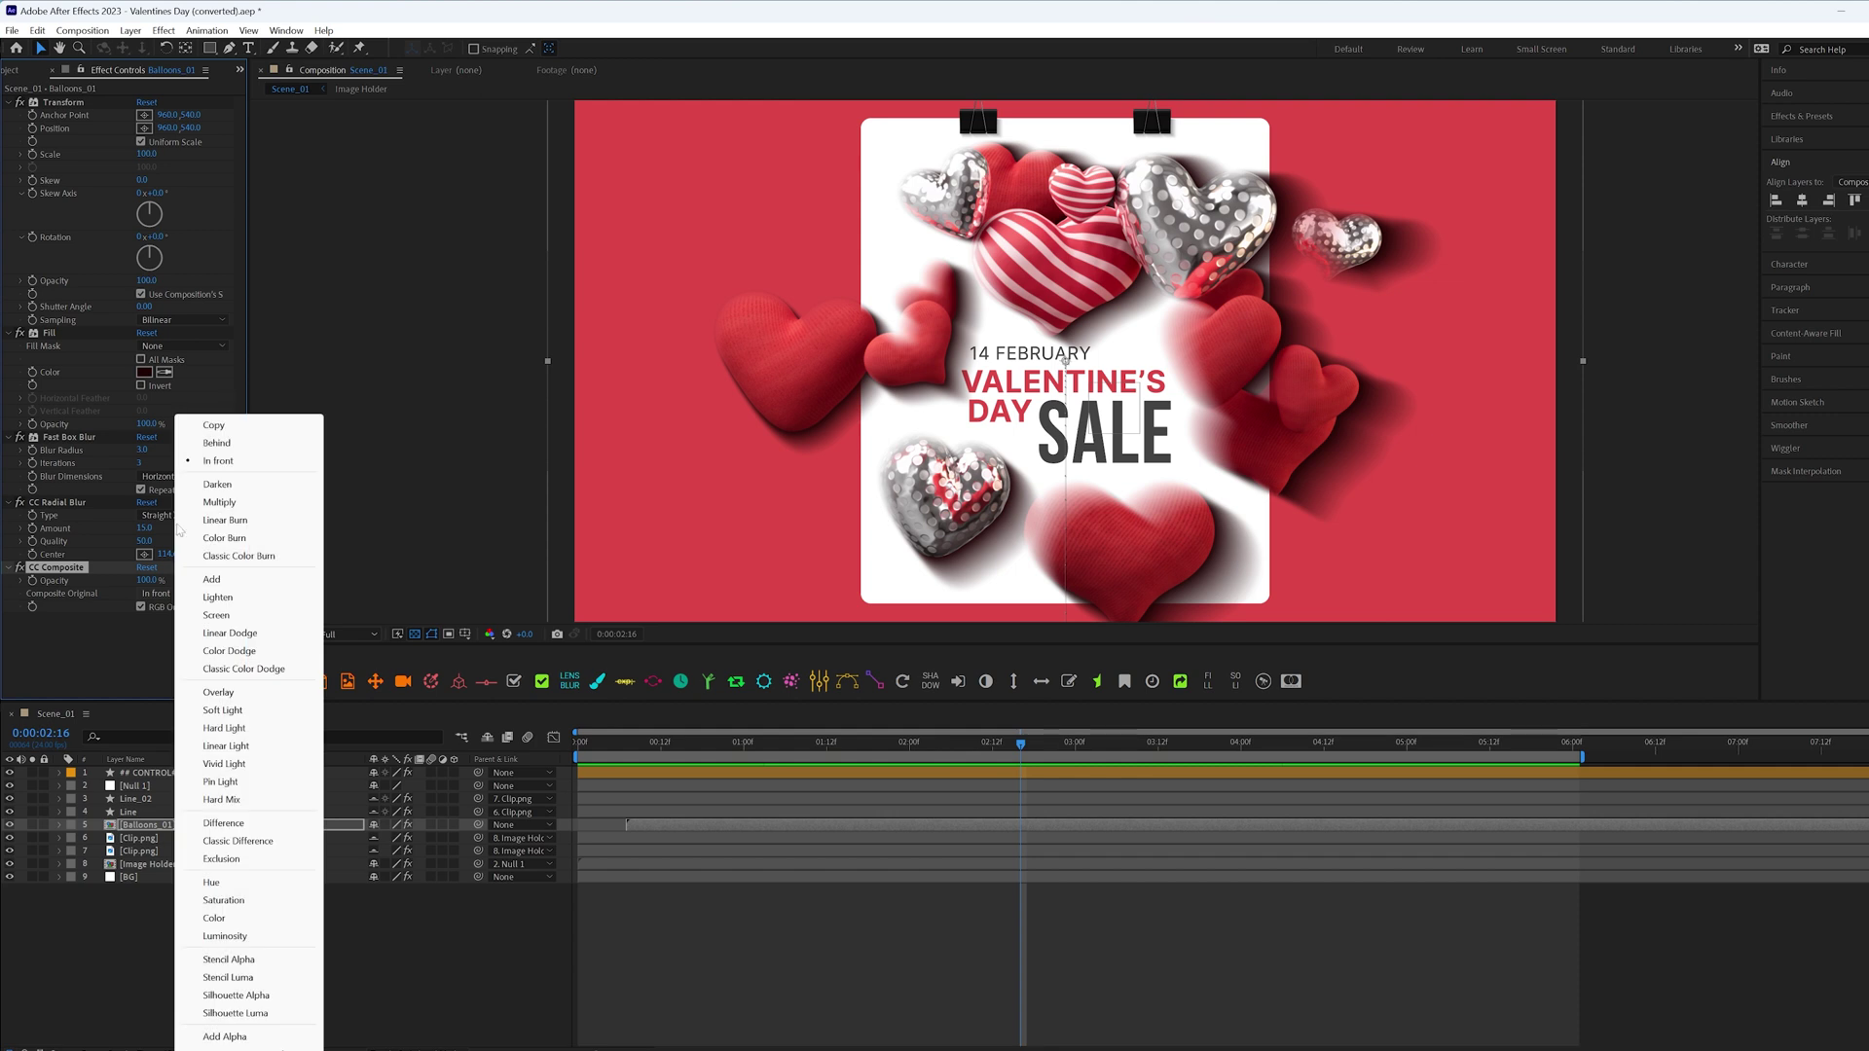
{"action": "left_click", "coordinate": [220, 461]}
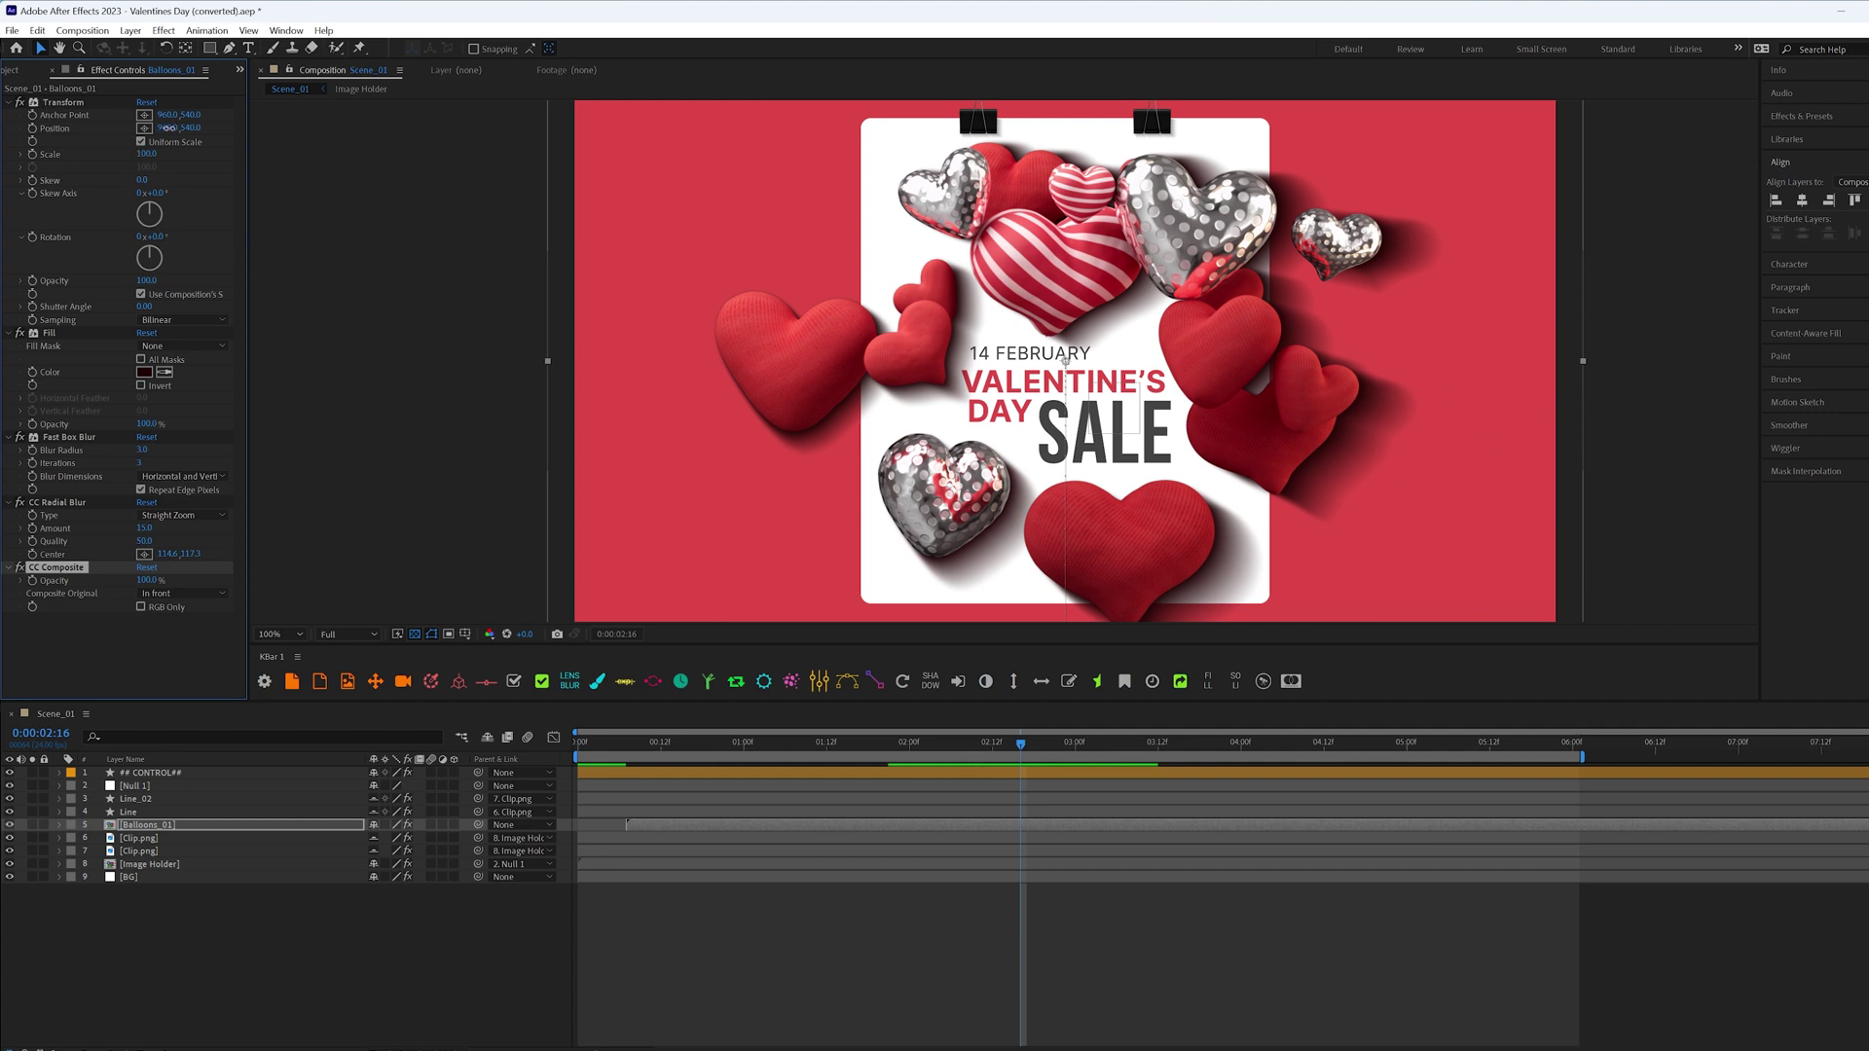
{"action": "left_click_drag", "start_coordinate": [168, 127], "coordinate": [224, 129]}
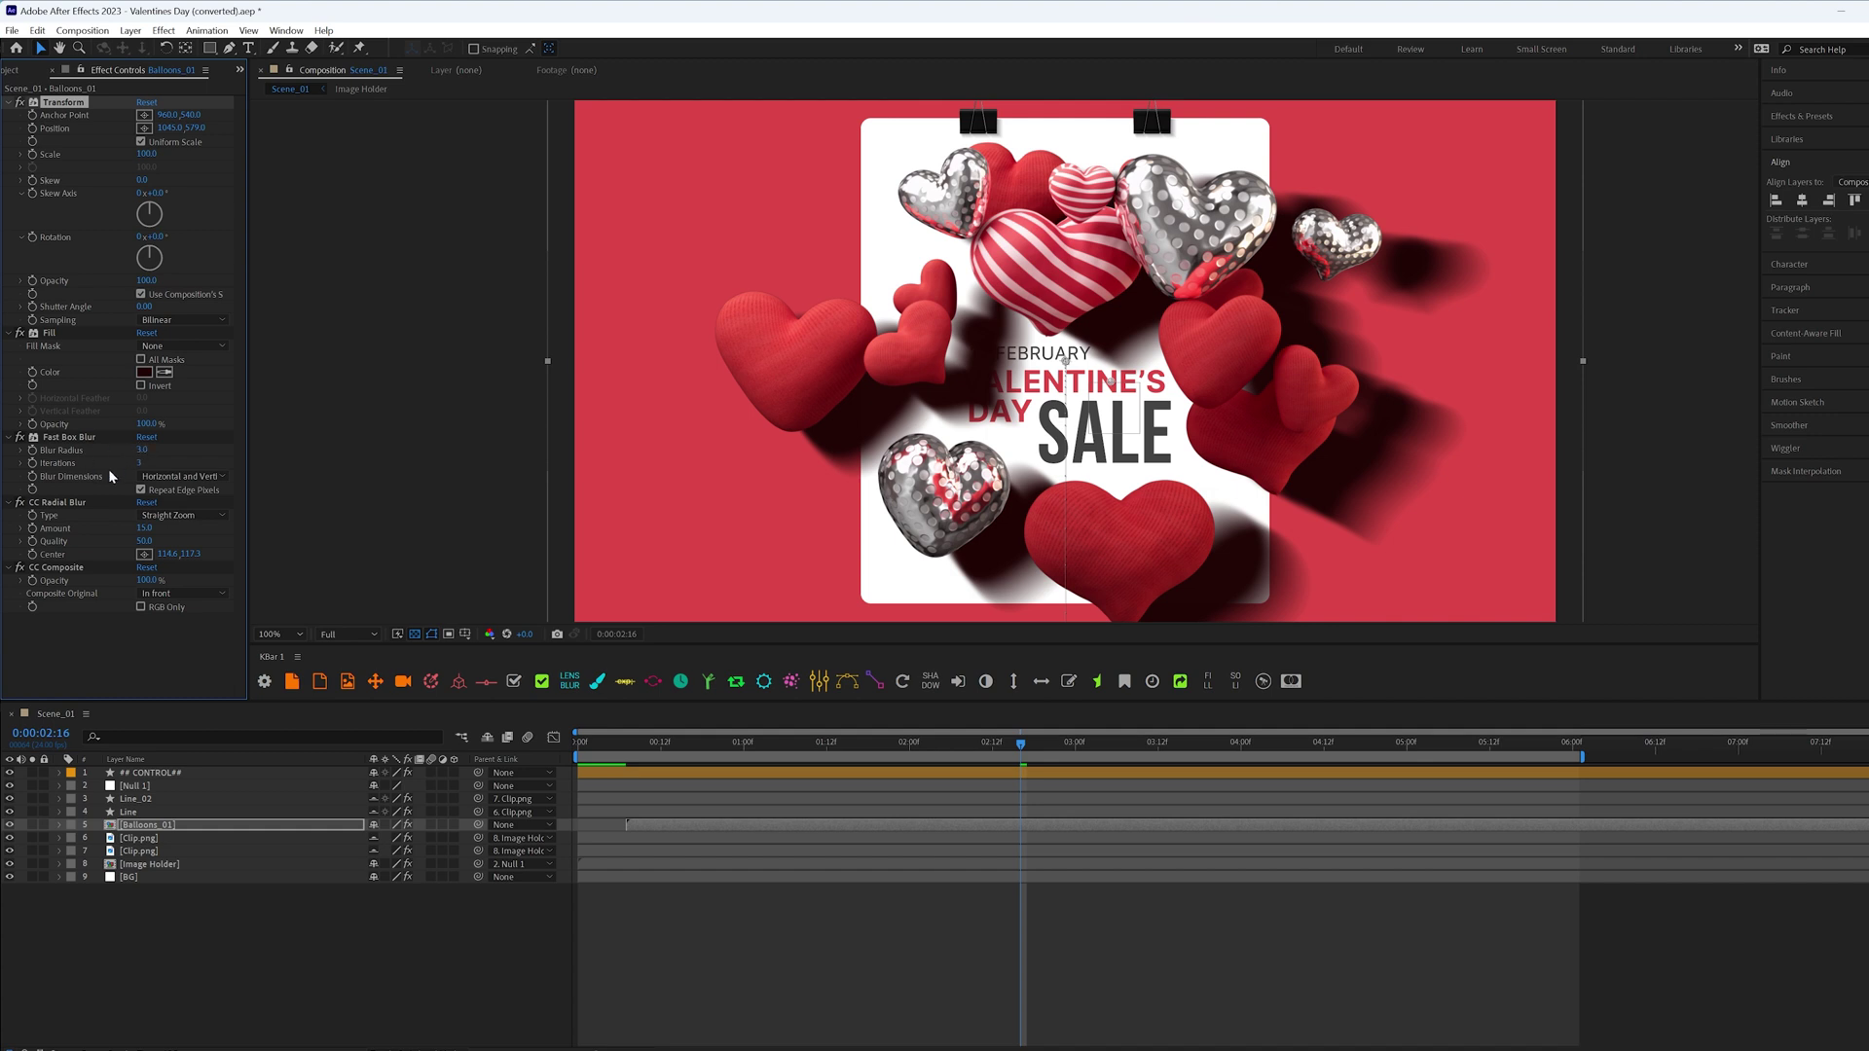
Fade the shadows to 25% Transform opacity and preview the animation from an earlier frame.
{"action": "left_click", "coordinate": [146, 280]}
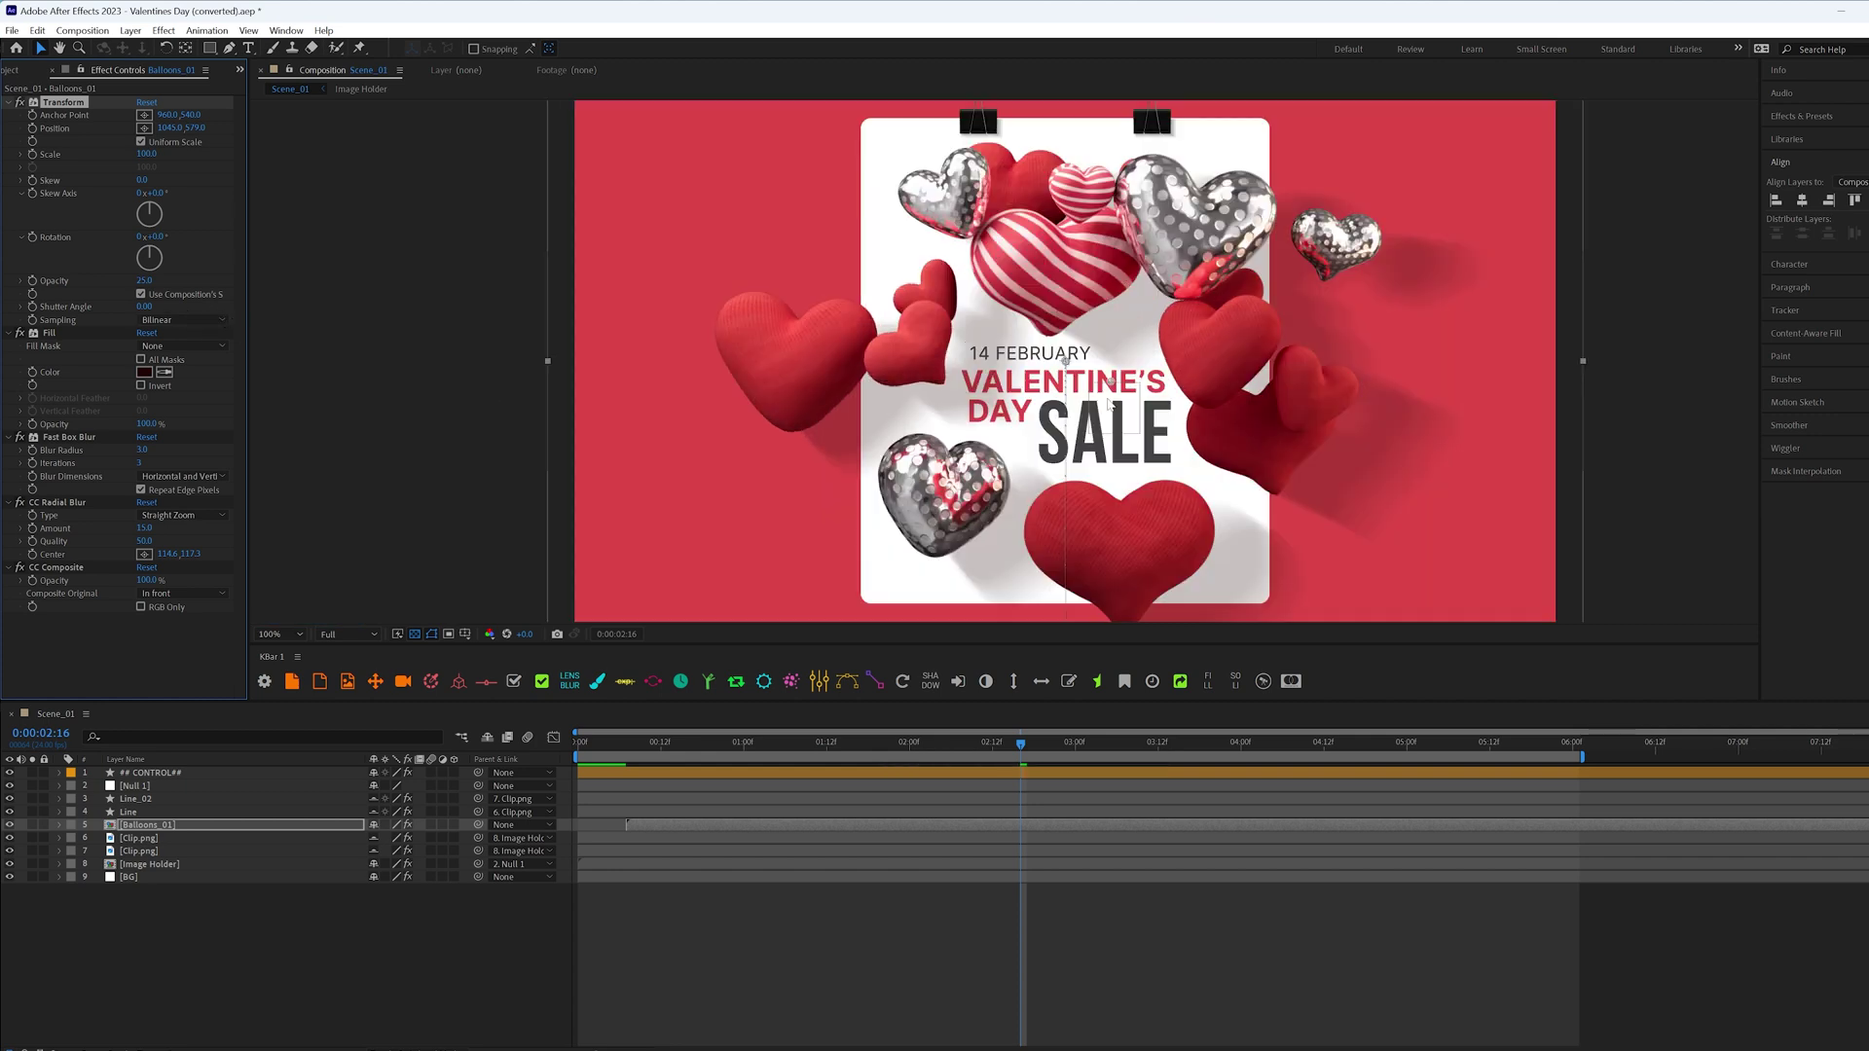
{"action": "left_click_drag", "start_coordinate": [904, 748], "coordinate": [806, 748]}
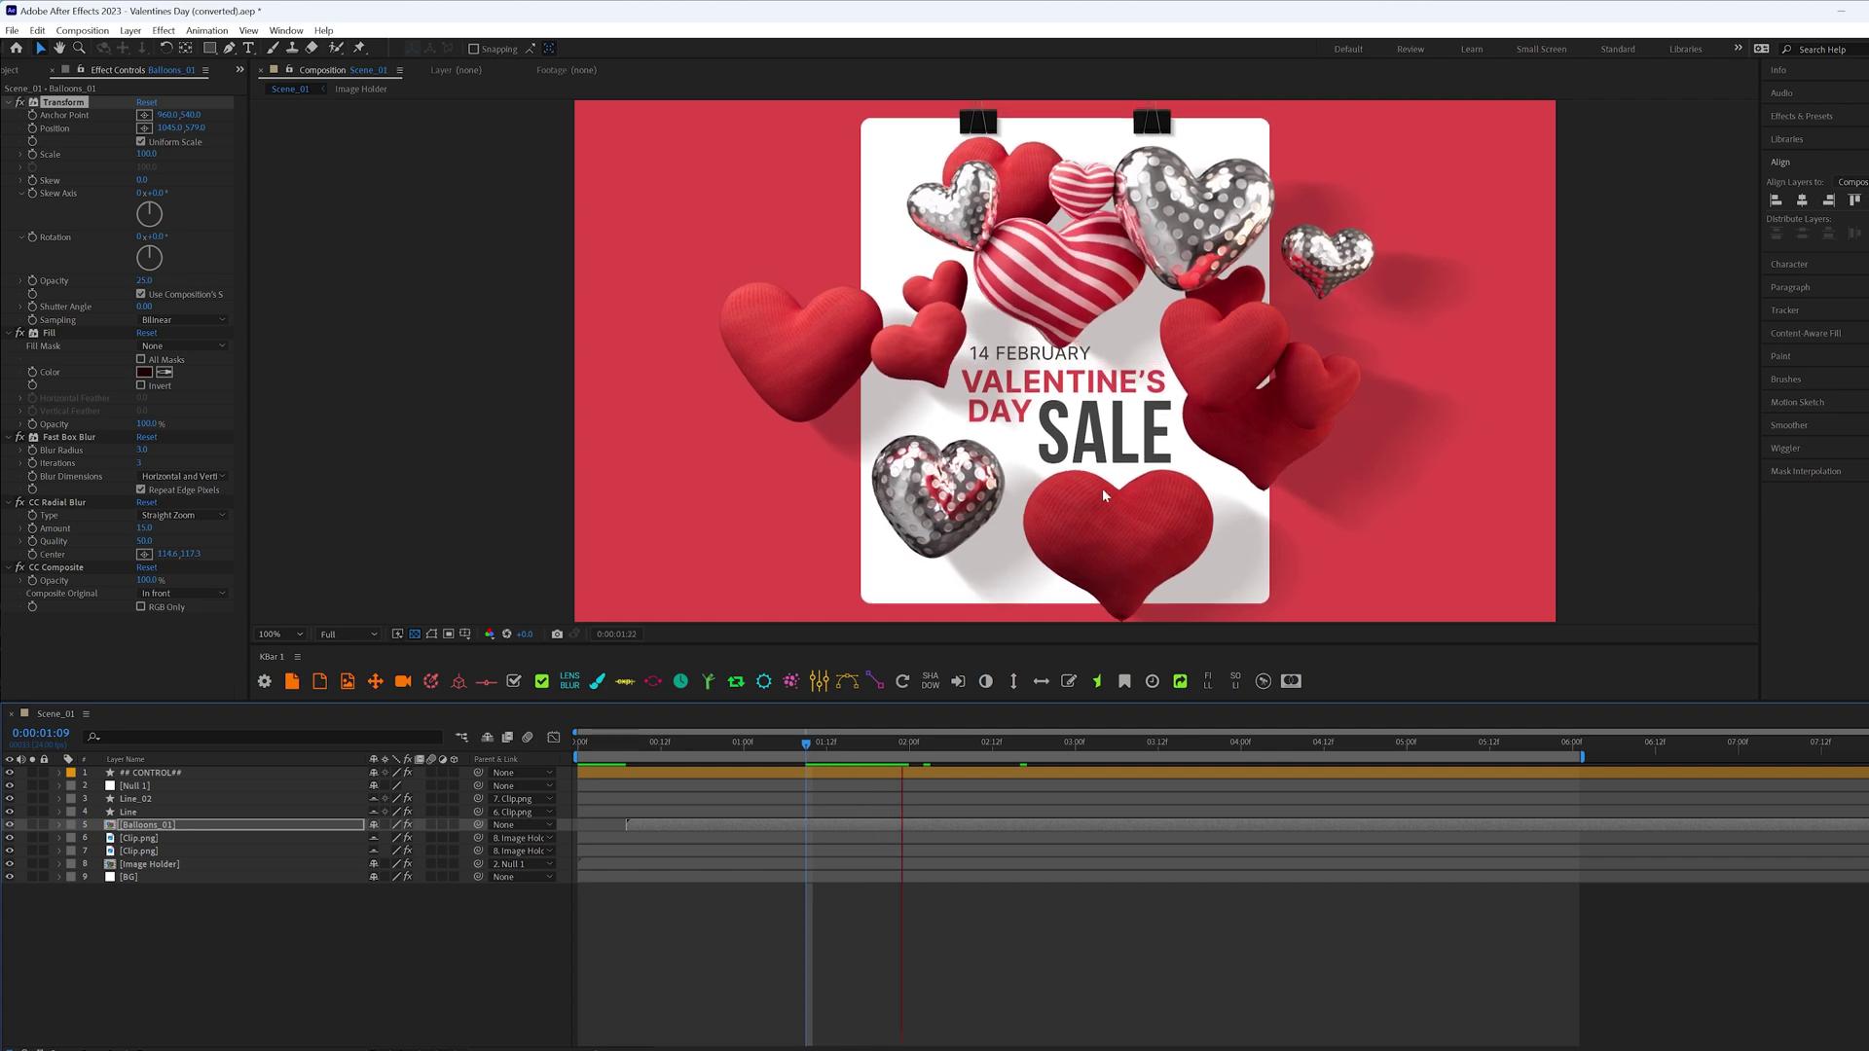
{"action": "key", "text": "space"}
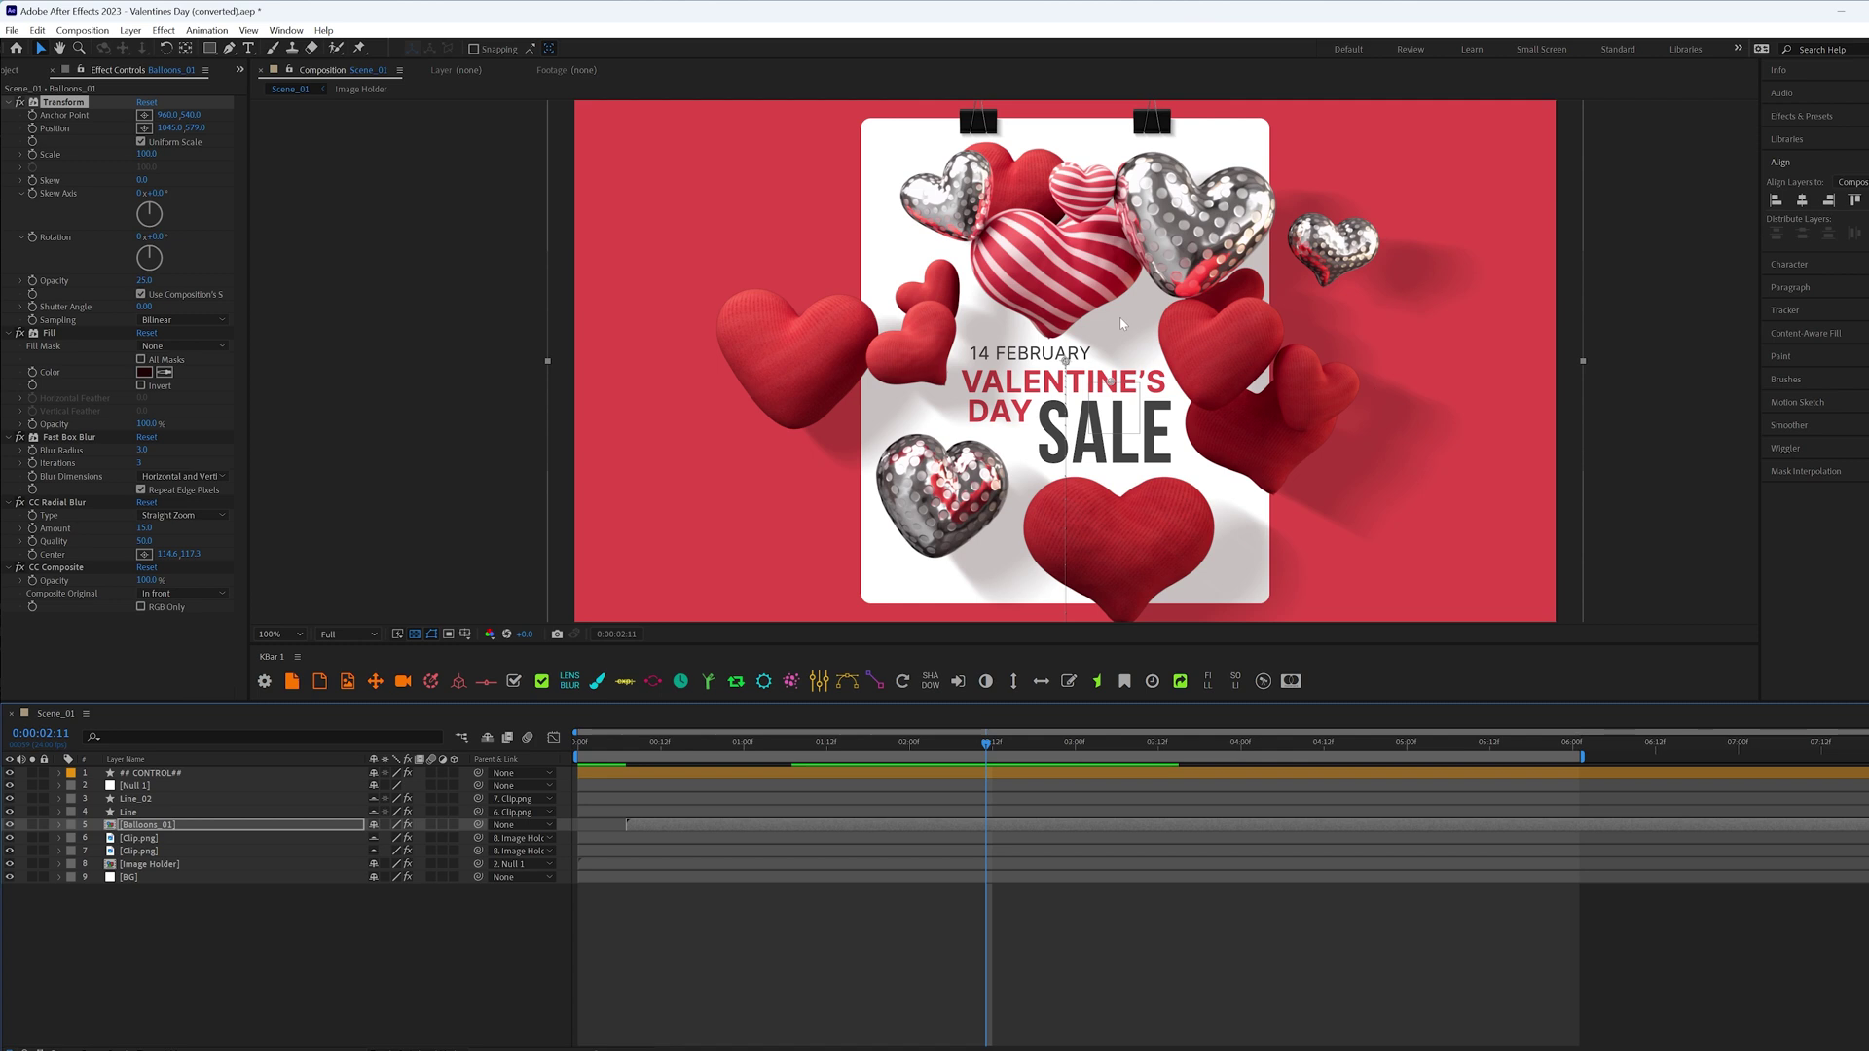
{"action": "left_click", "coordinate": [144, 451]}
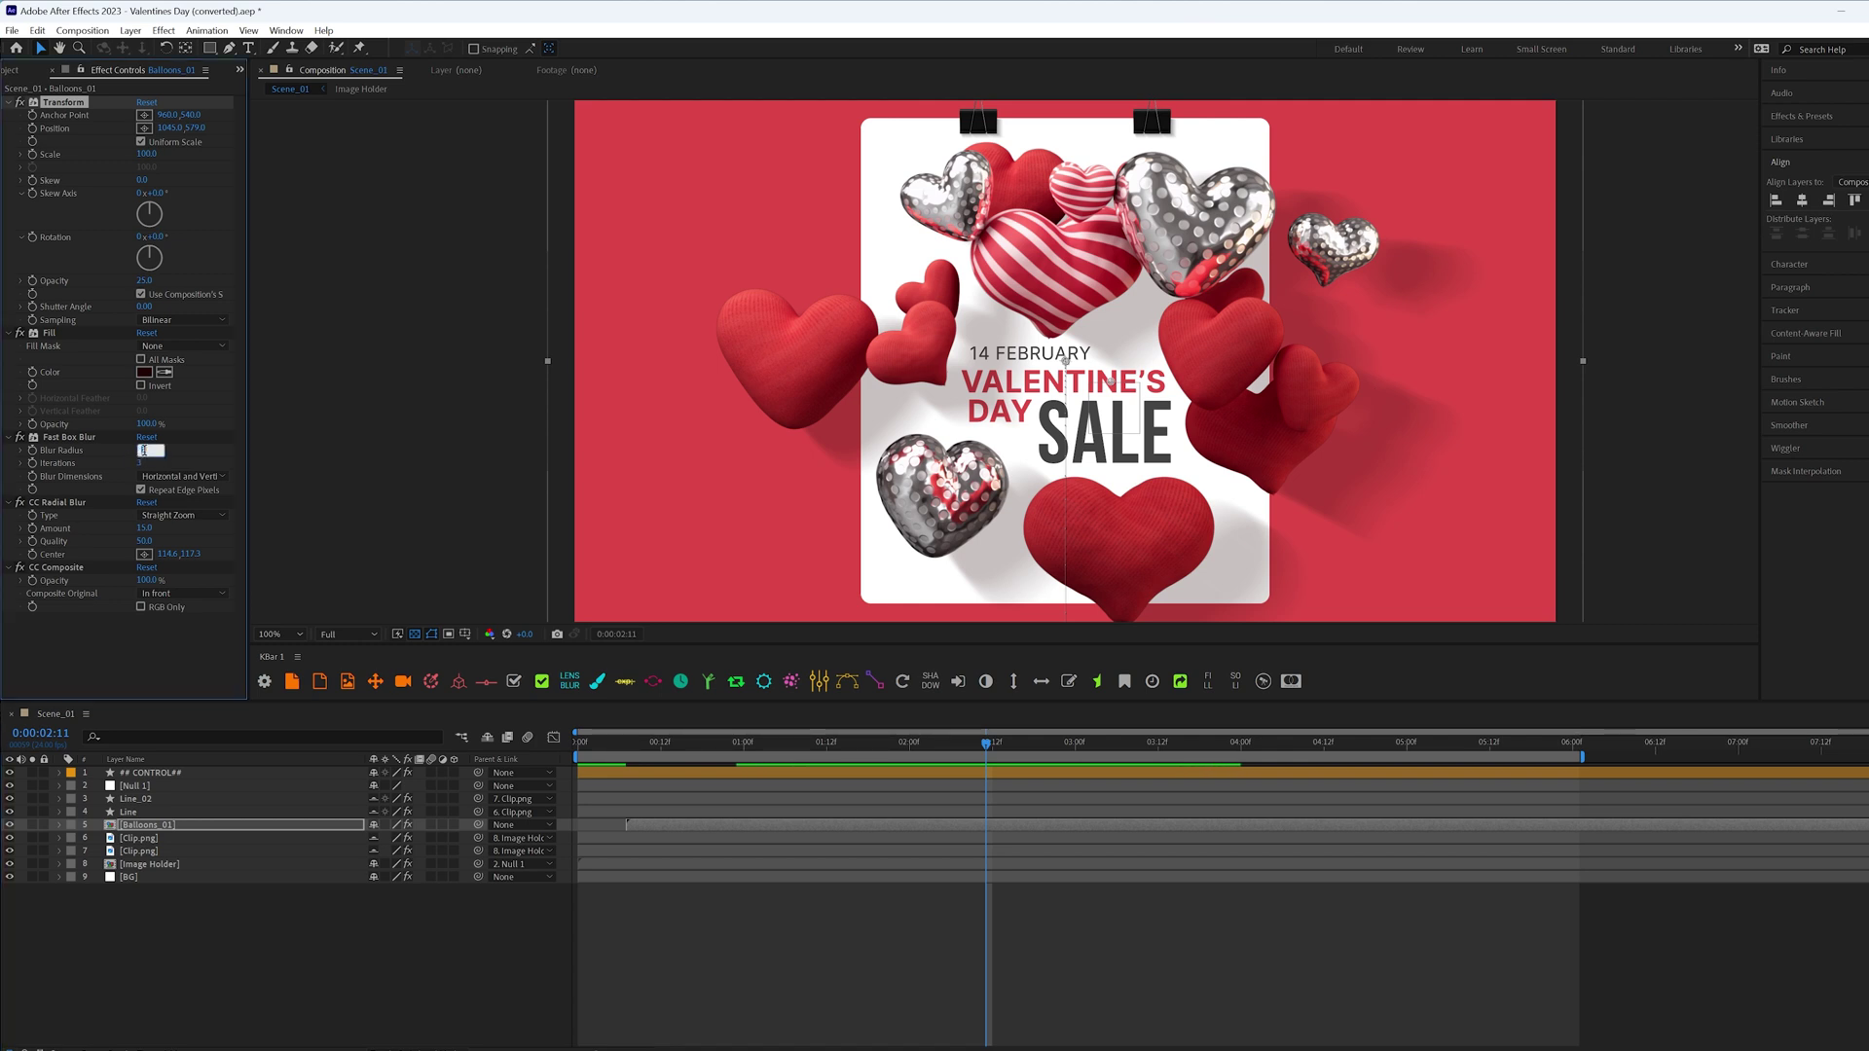
Set the blur radius to 5, tint the shadow fill 4A0303, and select all five effects.
{"action": "key", "text": "Return"}
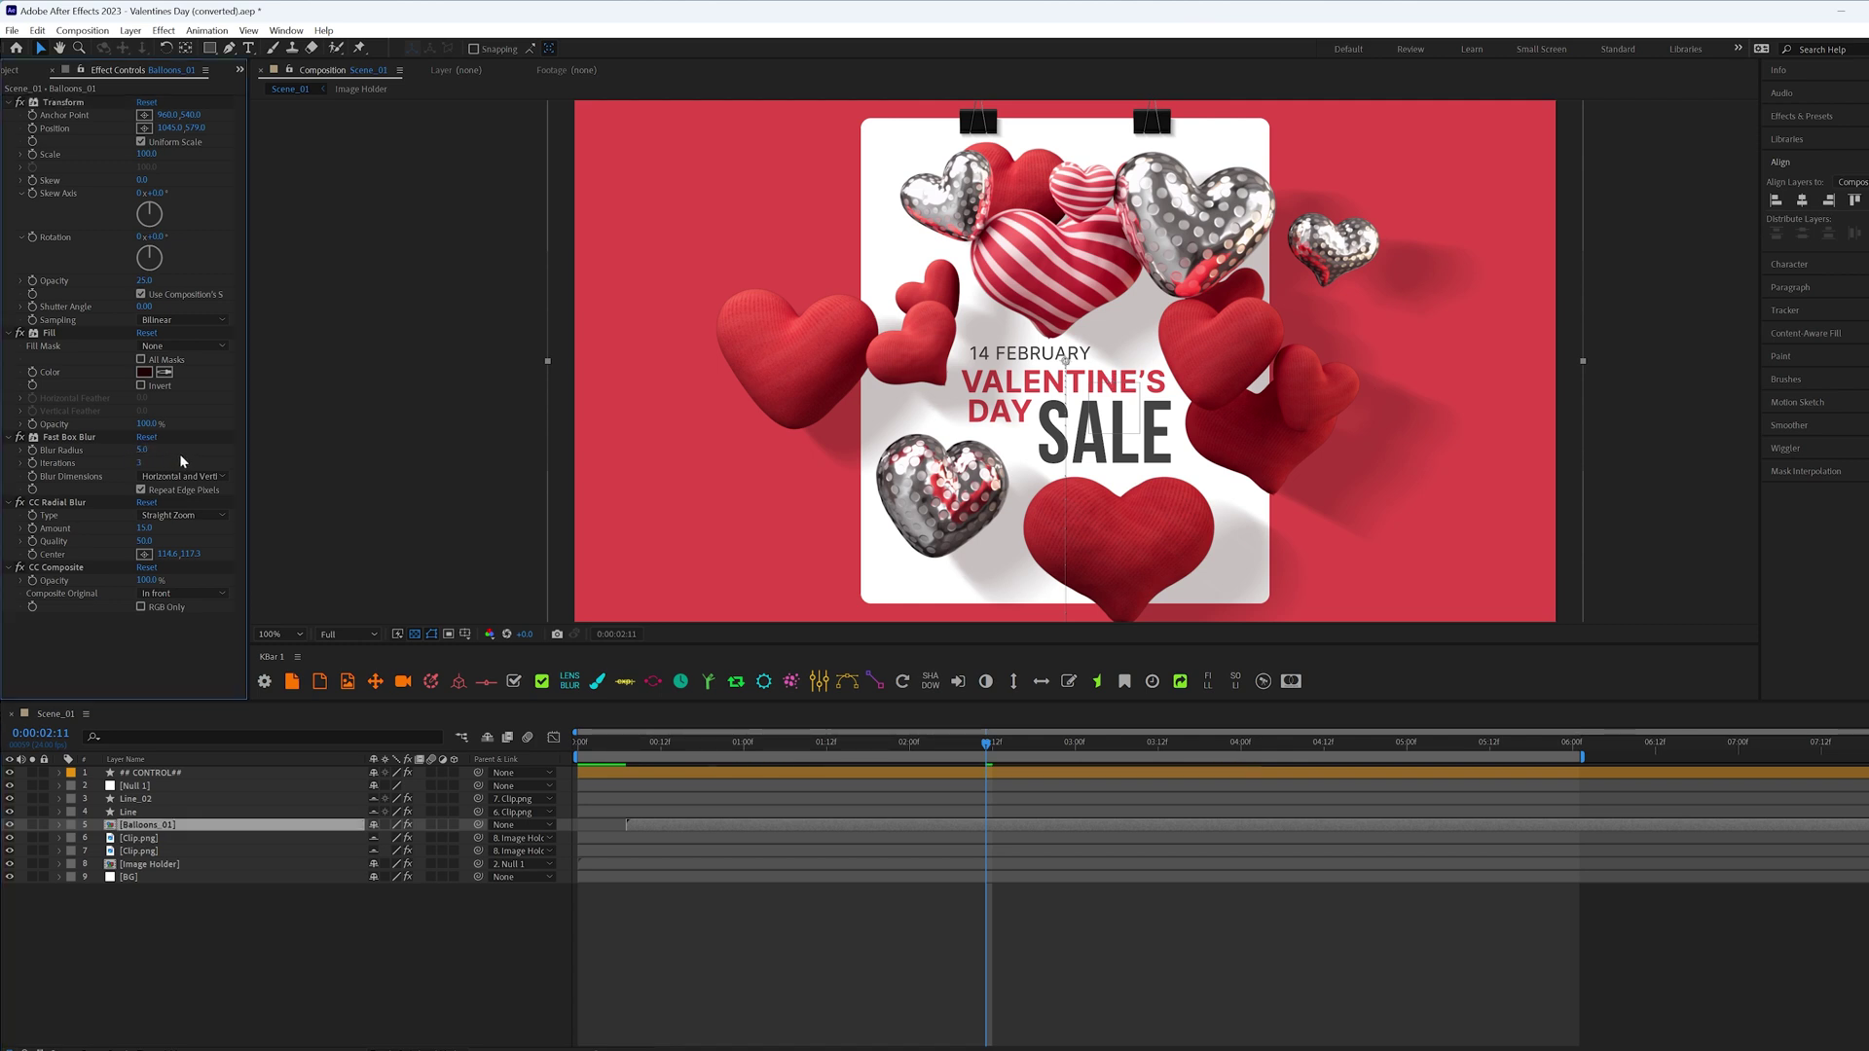
{"action": "left_click", "coordinate": [145, 372]}
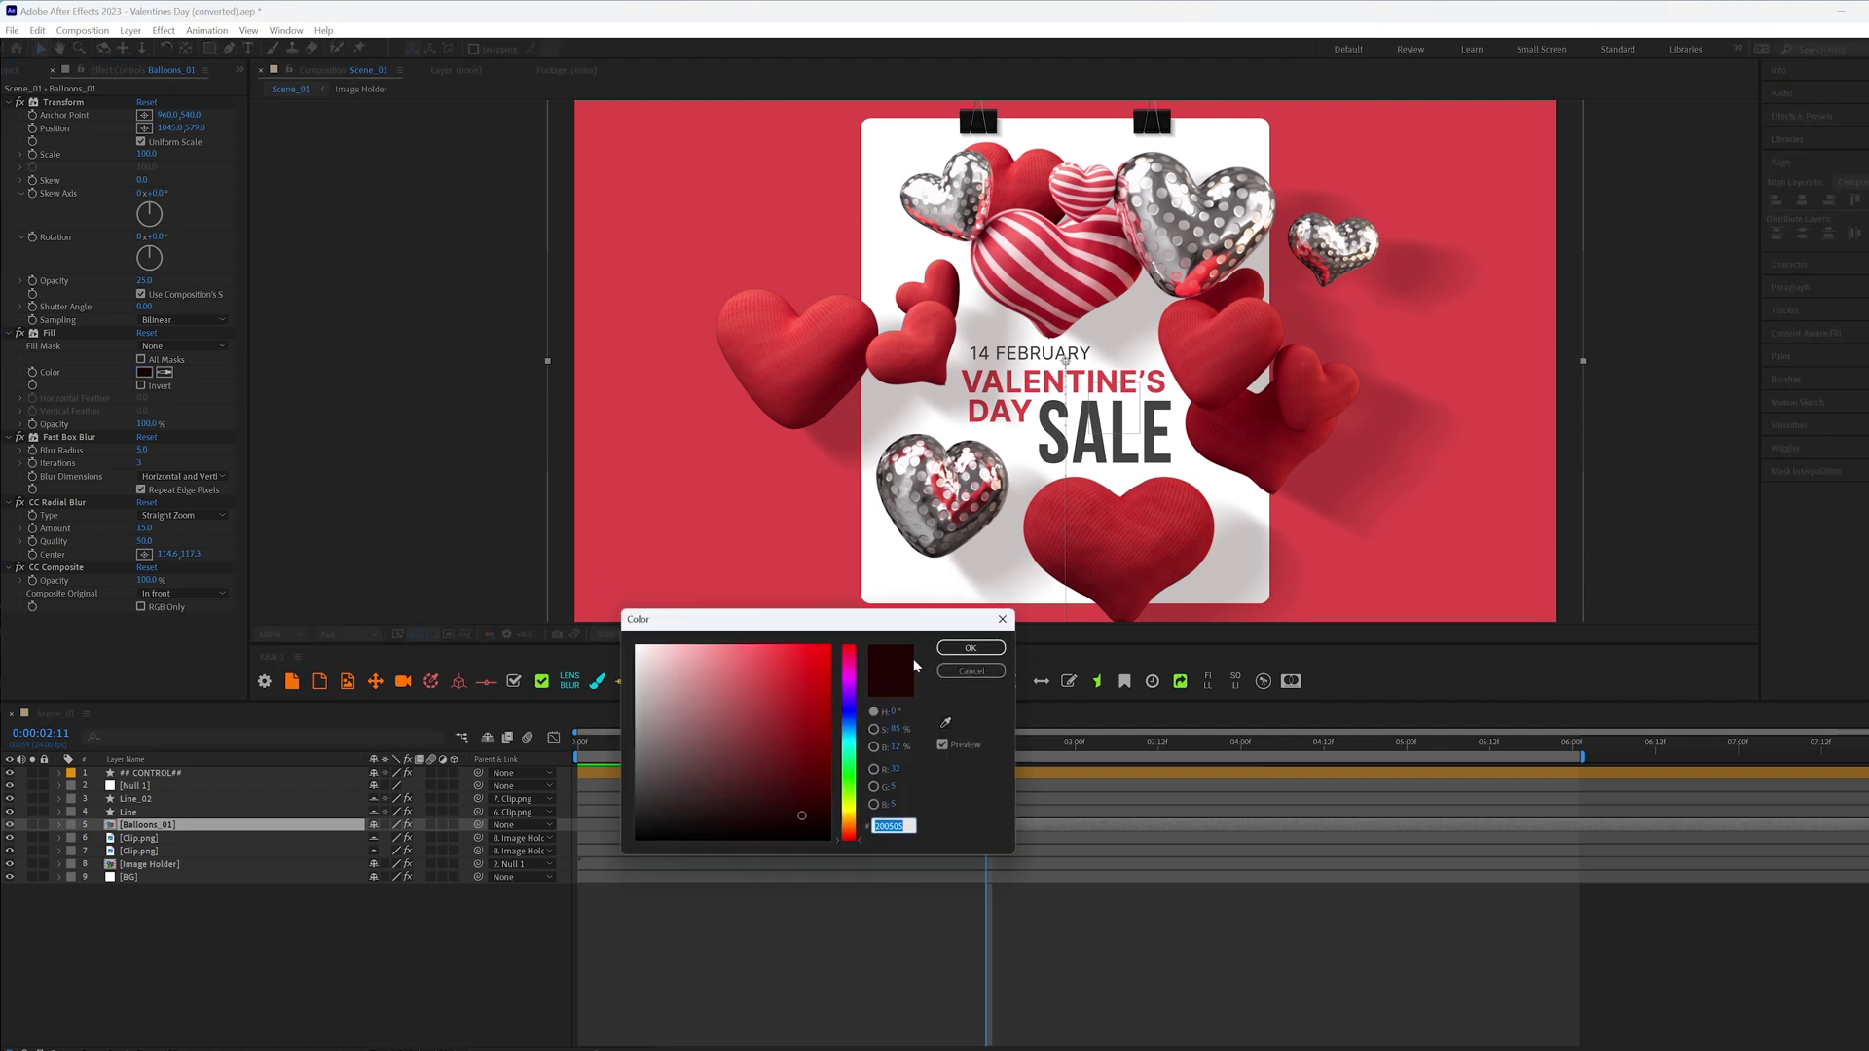
{"action": "left_click_drag", "start_coordinate": [800, 805], "coordinate": [821, 784]}
{"action": "left_click", "coordinate": [970, 647]}
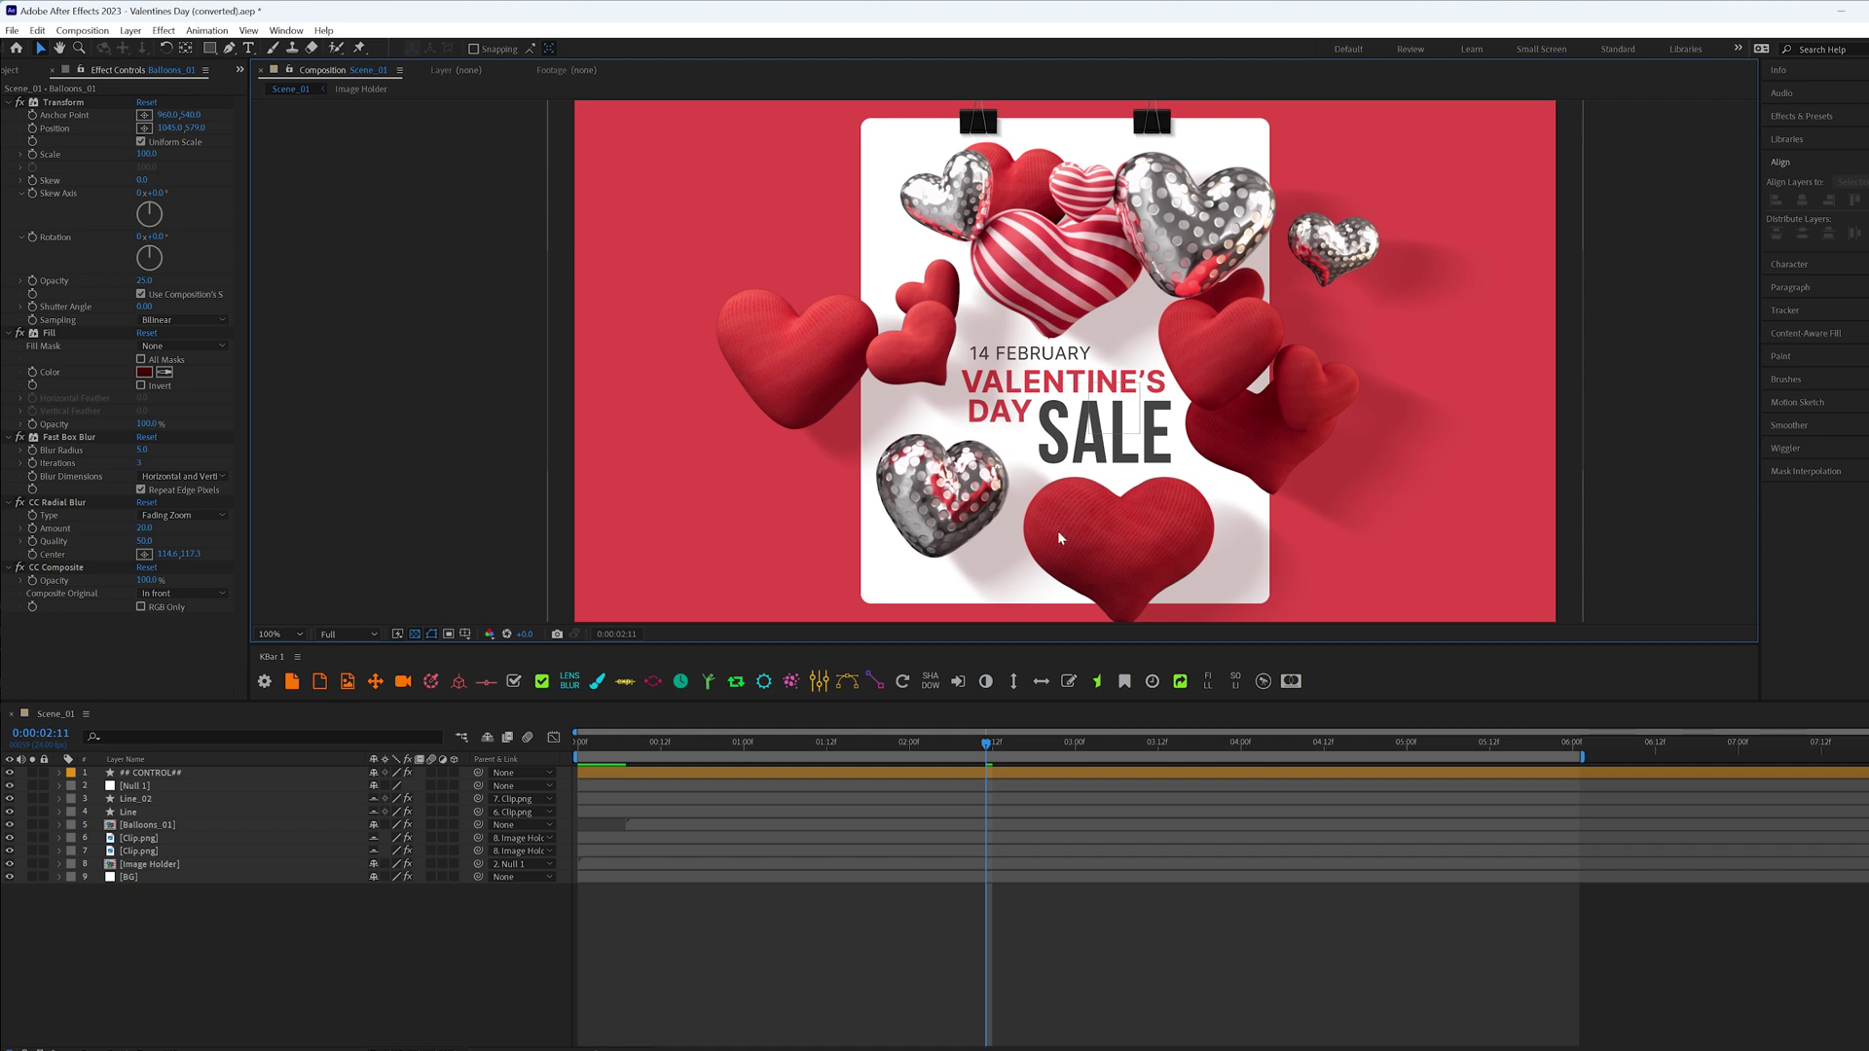
{"action": "left_click", "coordinate": [60, 102]}
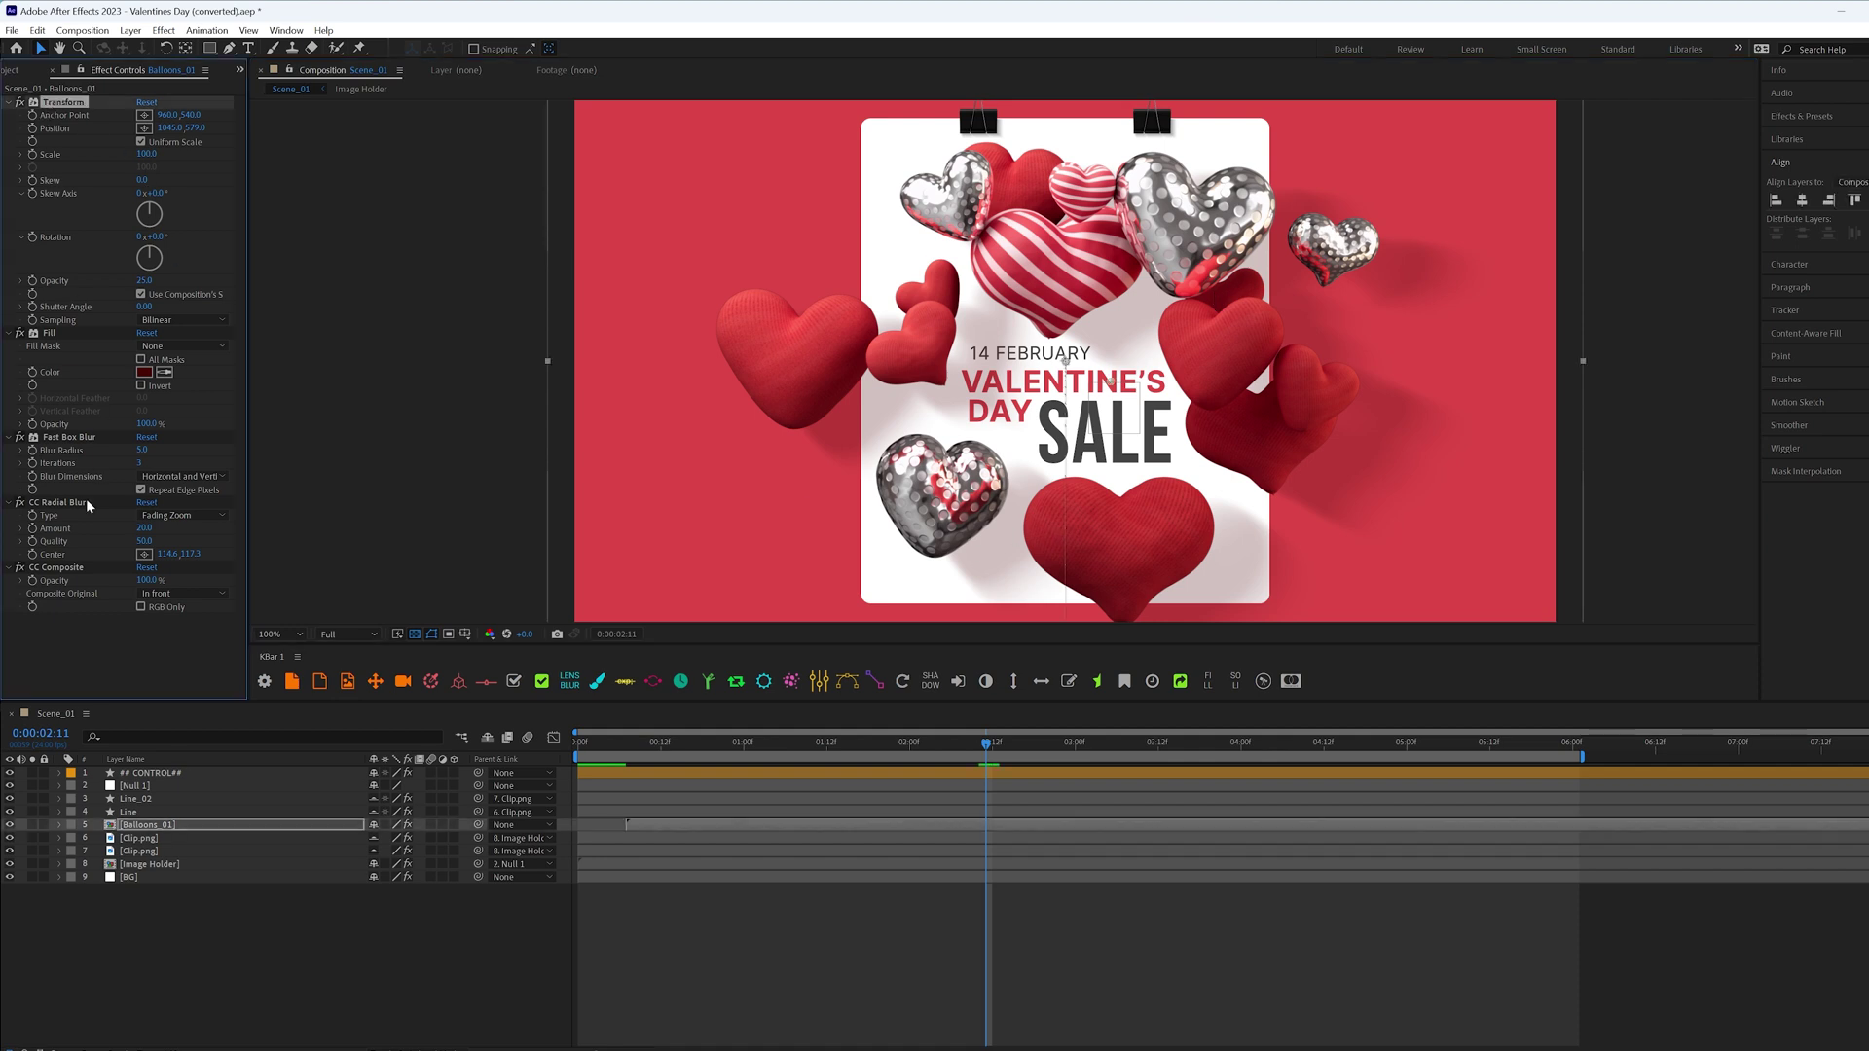
{"action": "left_click", "coordinate": [54, 568], "text": "shift"}
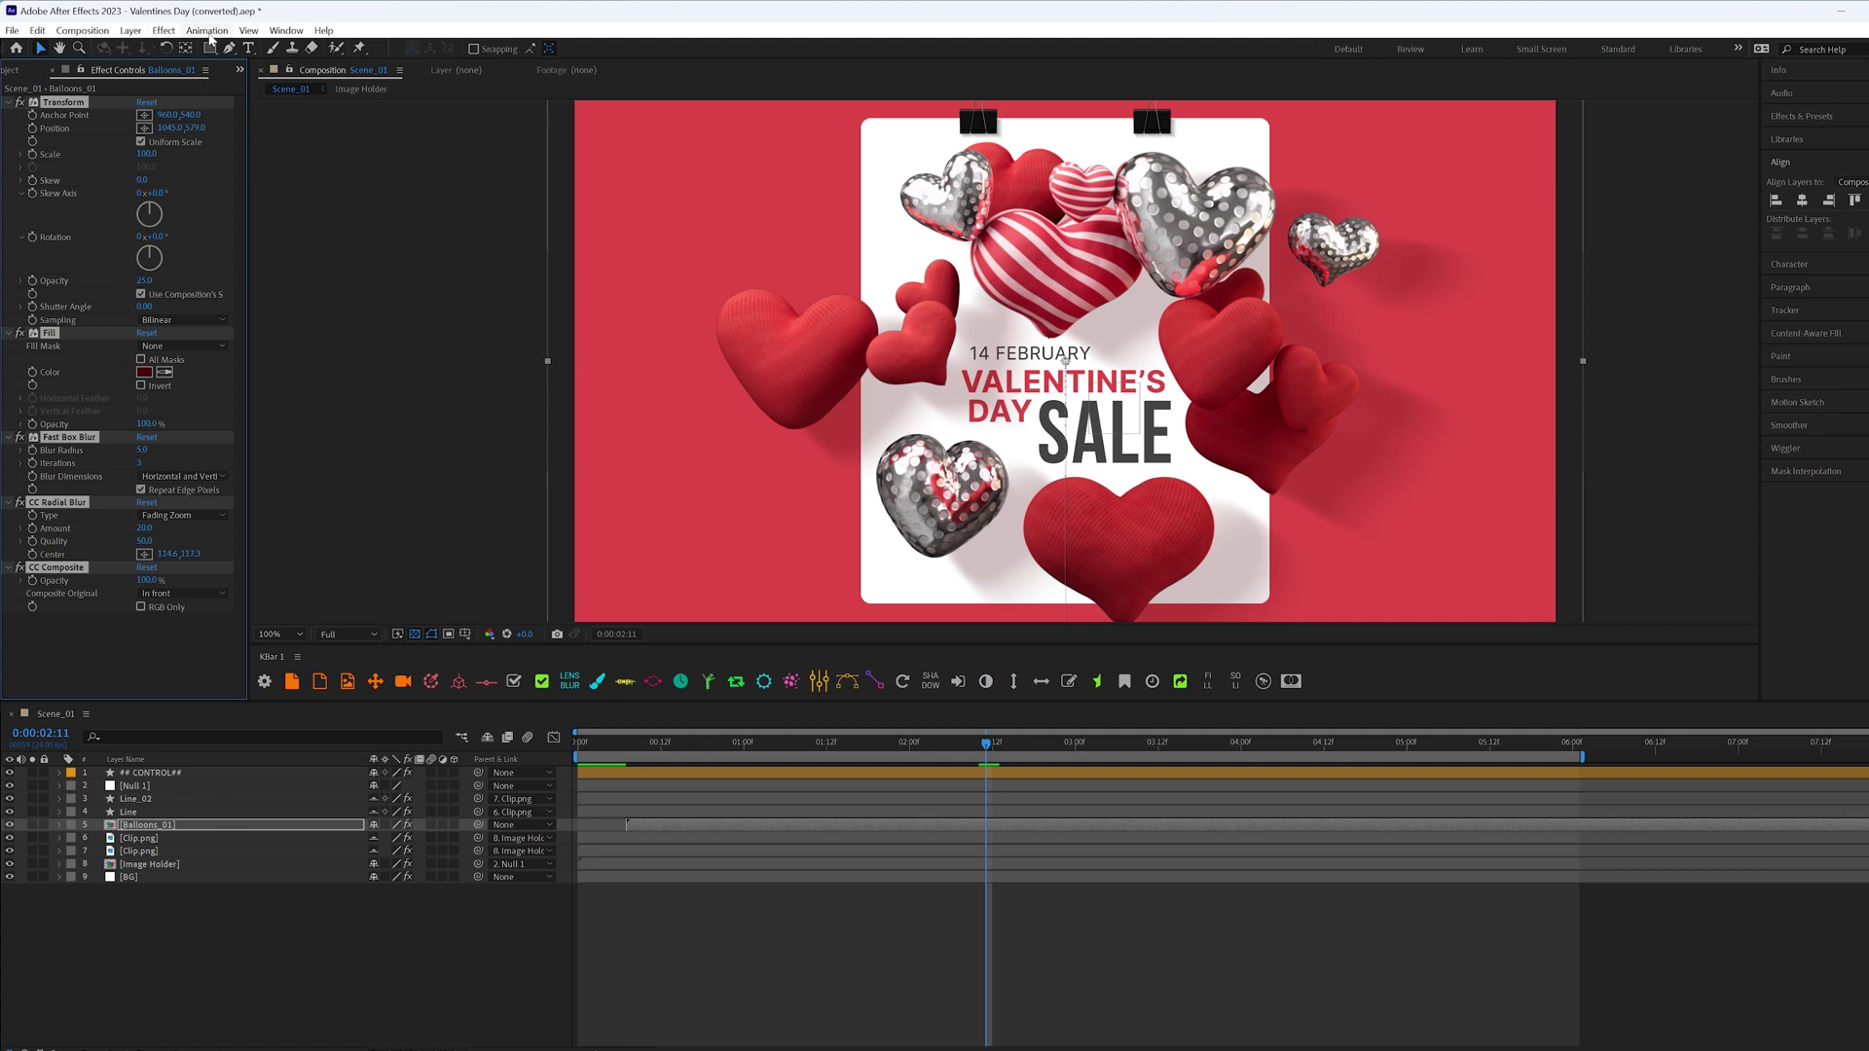
Save the five selected shadow effects with Animation > Save Animation Preset.
{"action": "left_click", "coordinate": [208, 32]}
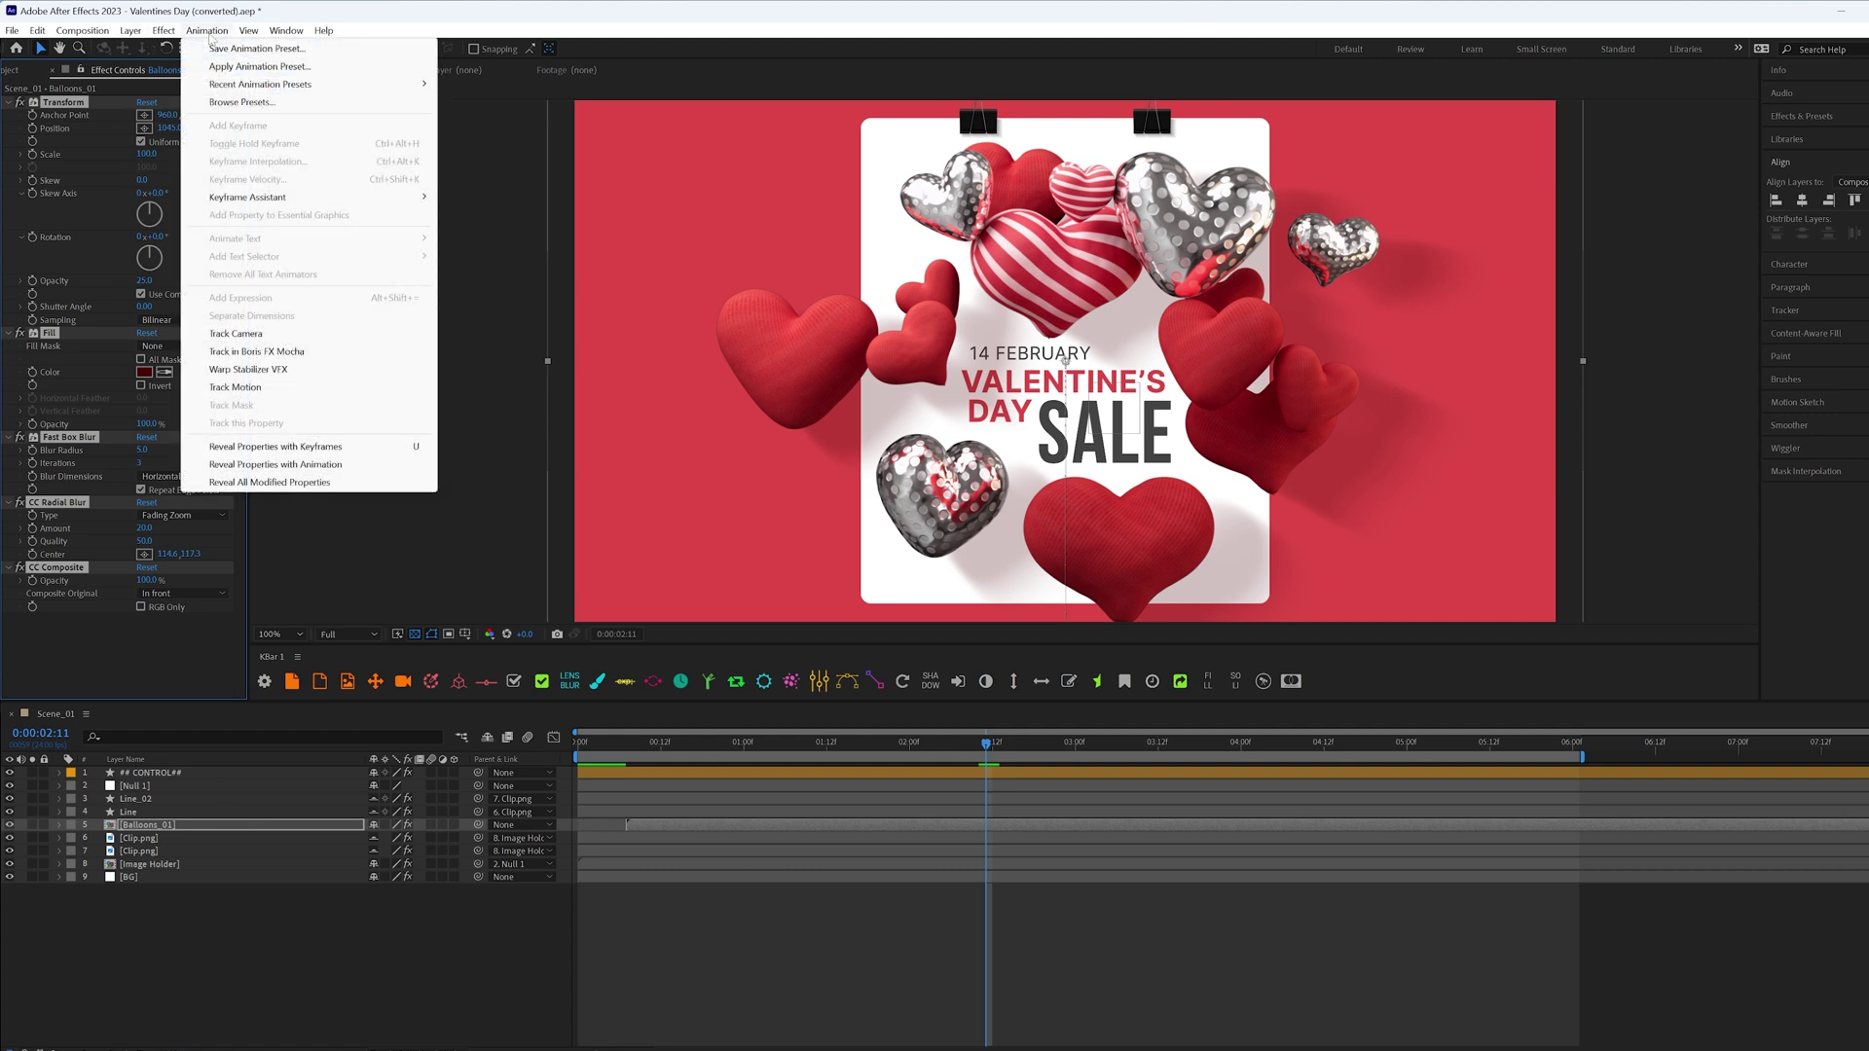
{"action": "left_click", "coordinate": [277, 56]}
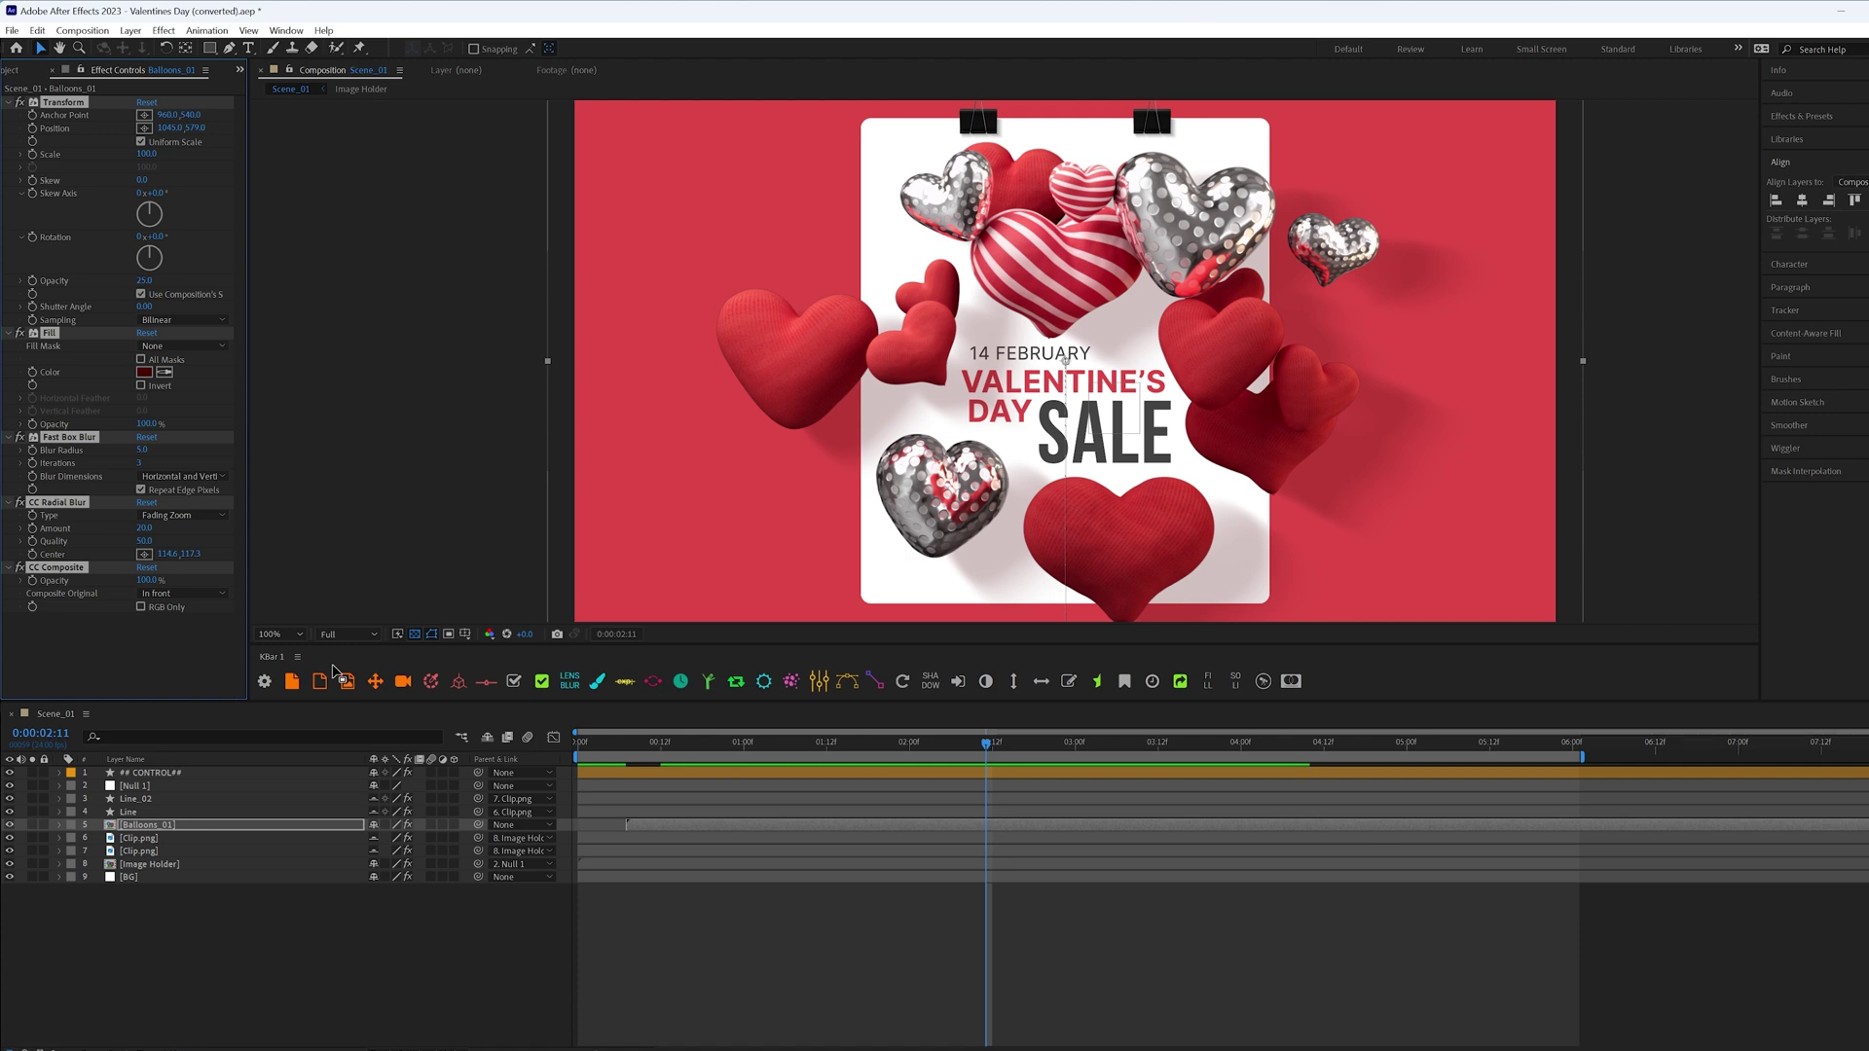